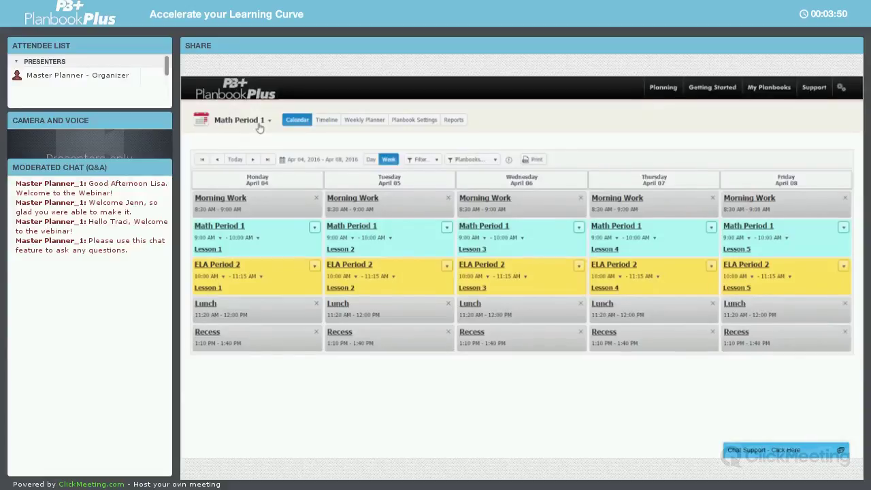
Check Science in the Planbooks list to show its Lessons 1–5 on the week calendar.
click(469, 160)
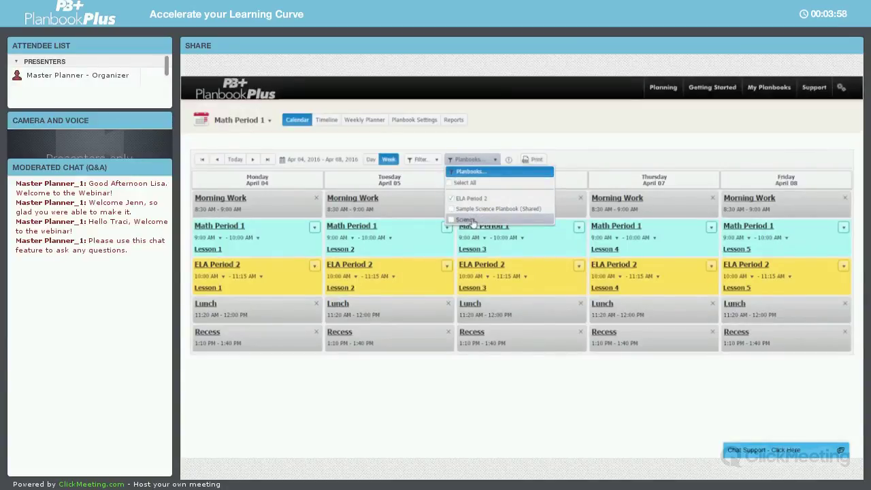
click(472, 222)
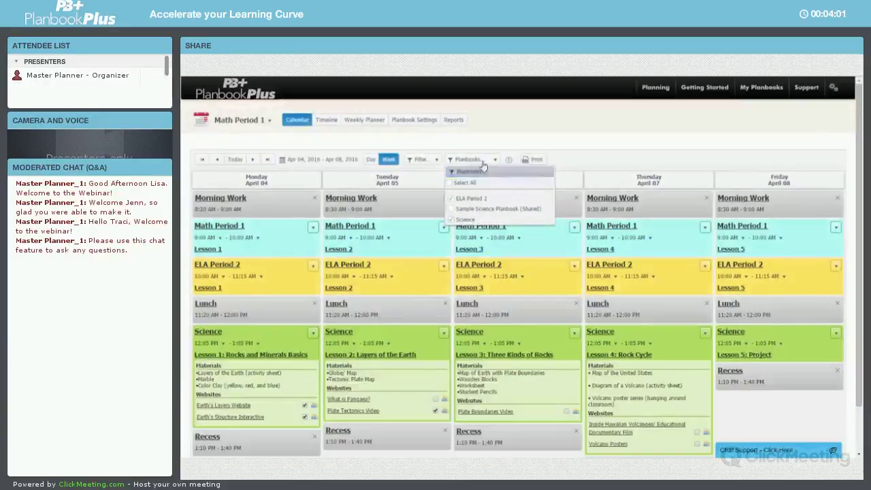
click(494, 143)
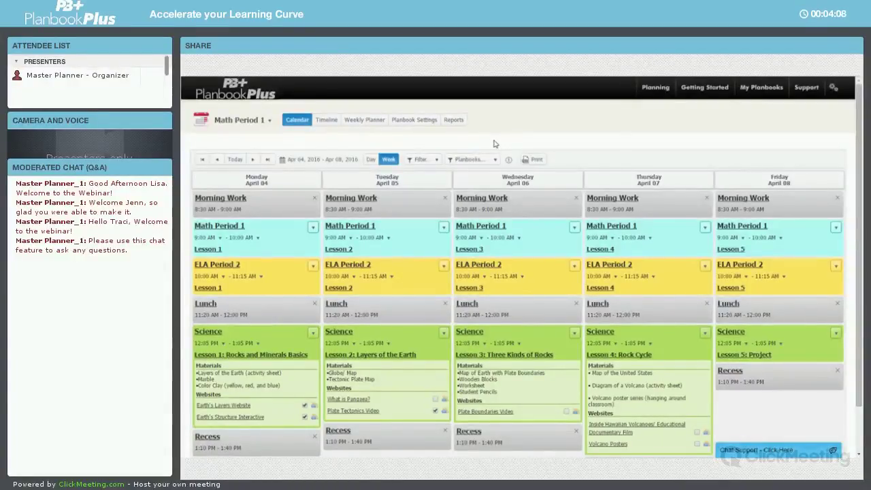
Save a default element filter showing Objectives, with Assessment, Criteria and Homework hidden.
click(437, 162)
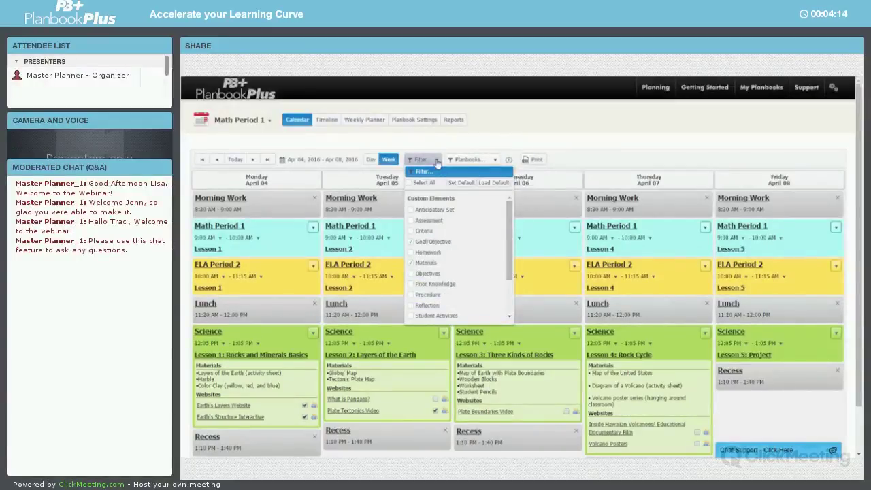
click(427, 221)
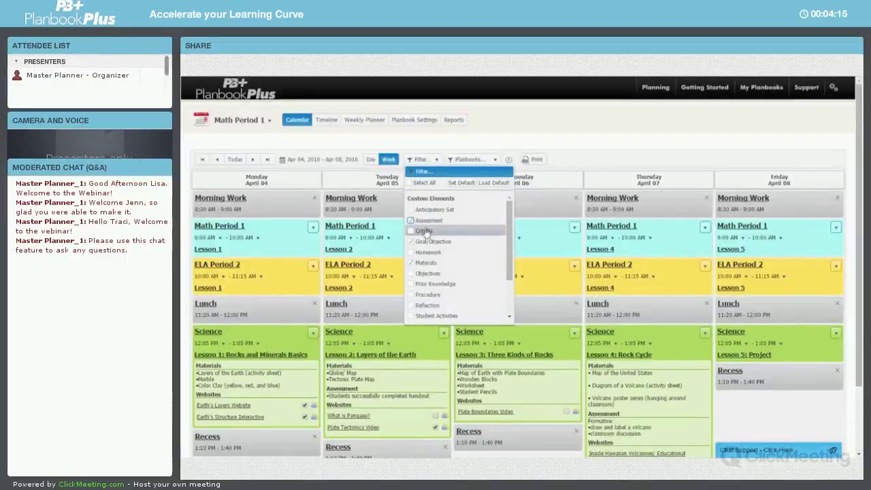
click(426, 231)
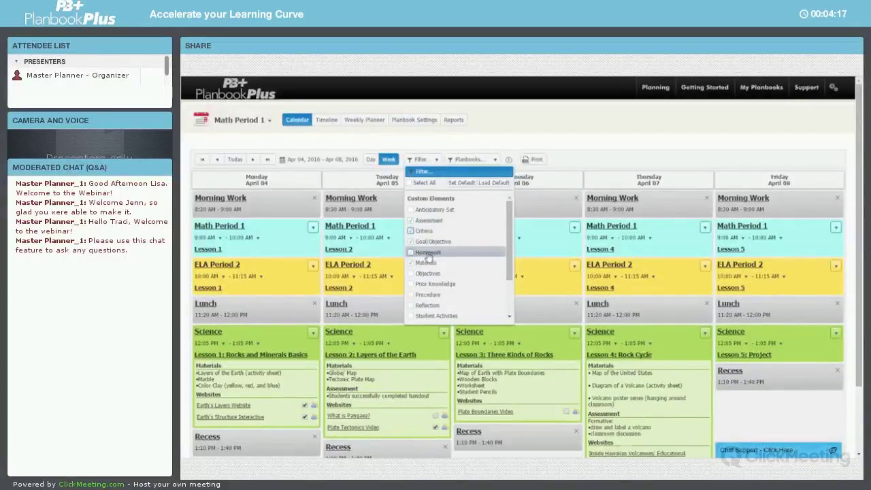
click(427, 253)
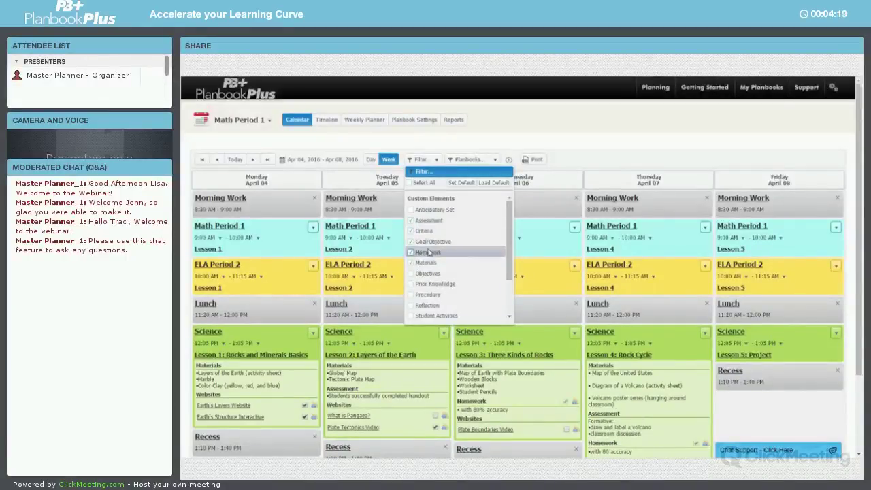
click(427, 253)
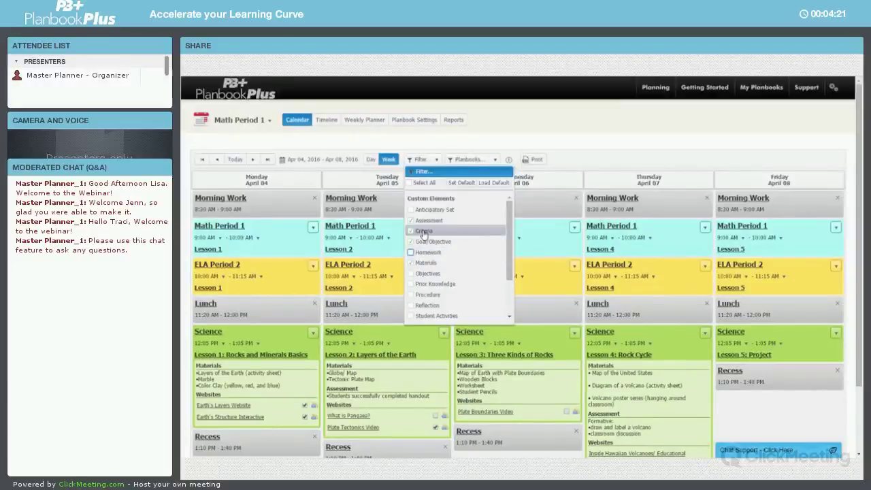
click(423, 232)
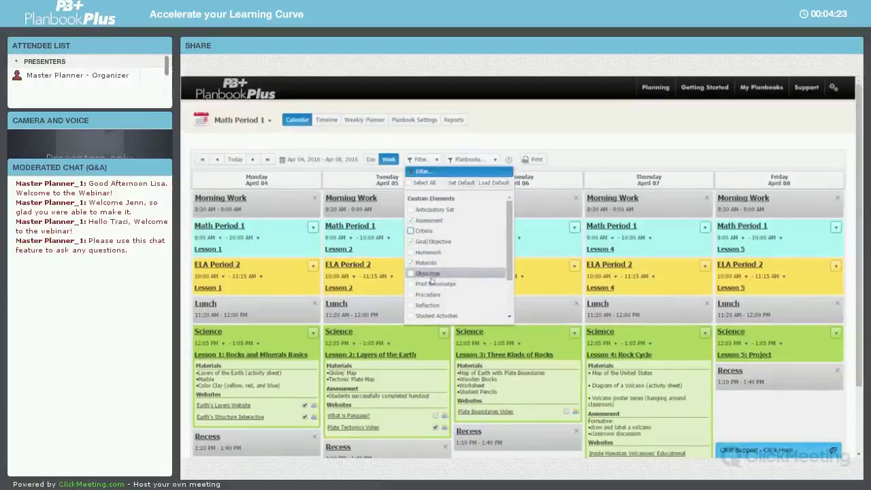
click(427, 273)
click(428, 221)
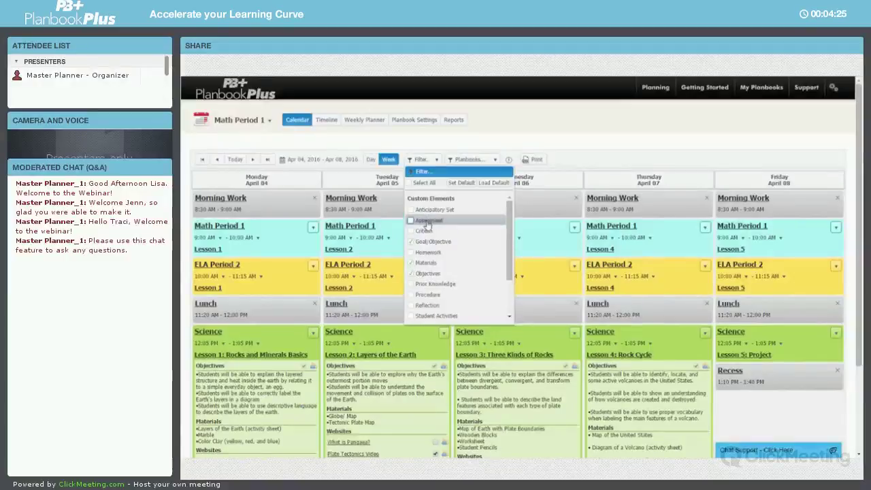
click(469, 184)
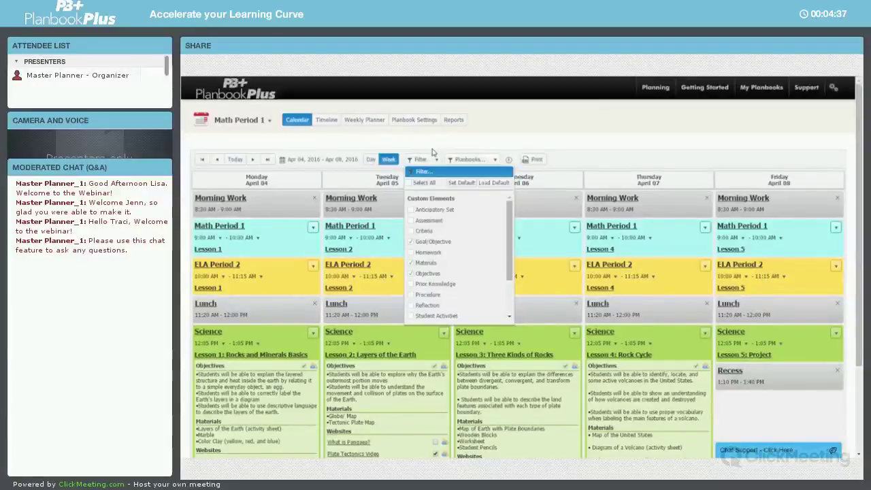
Temporarily show Assessment, Criteria and Homework, then restore the saved default filter.
click(428, 221)
click(425, 232)
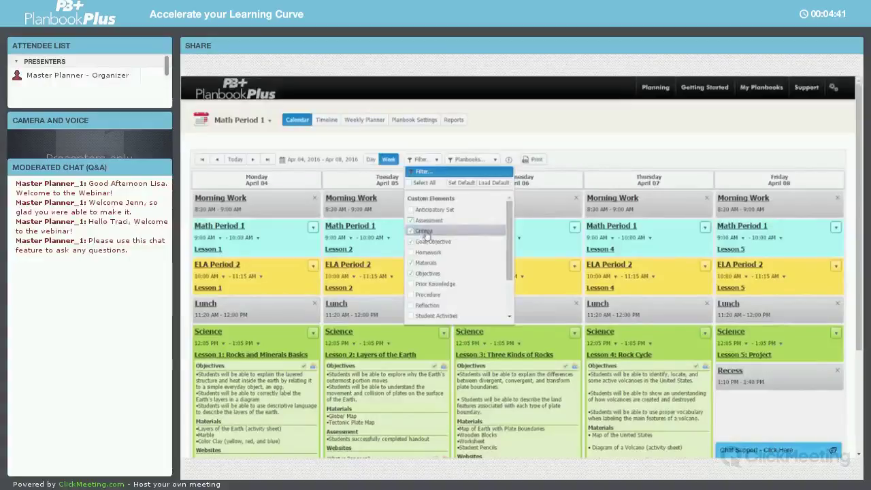
click(425, 253)
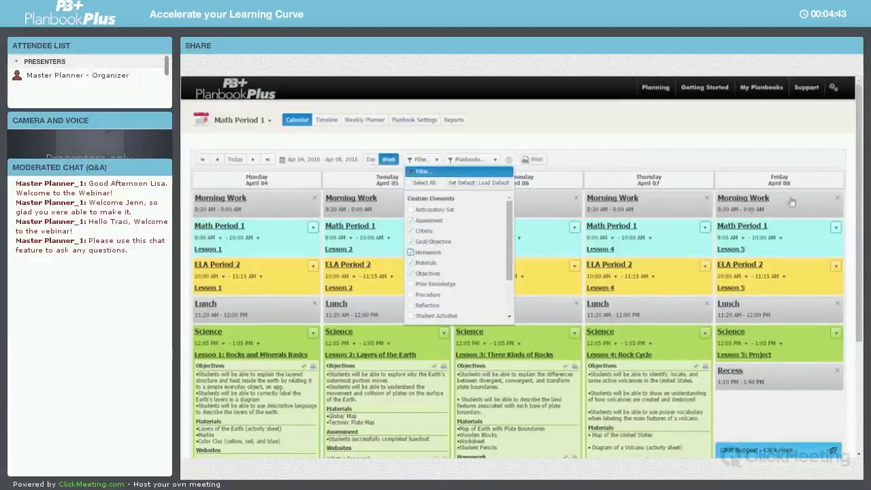
scroll(861, 176, down, 3)
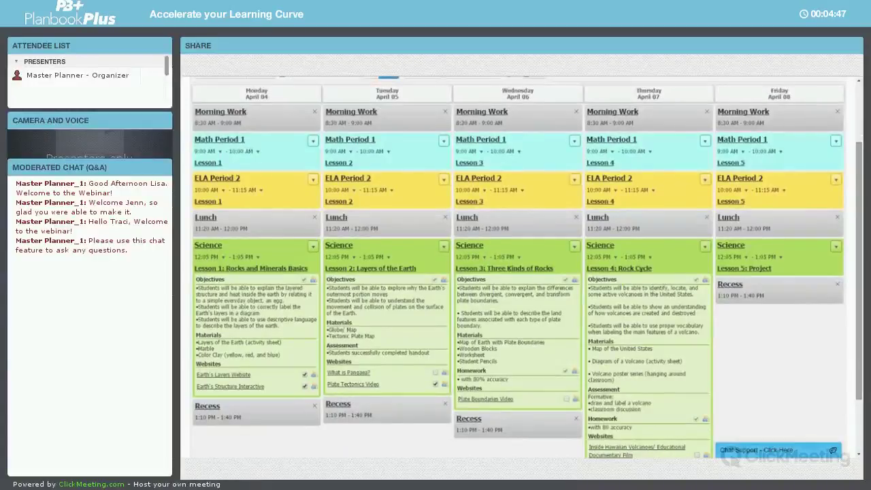
scroll(861, 217, up, 1)
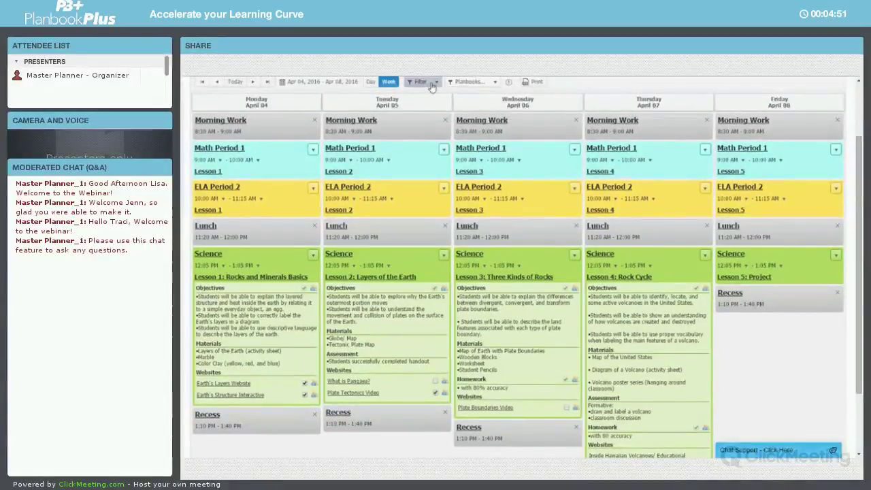
click(430, 84)
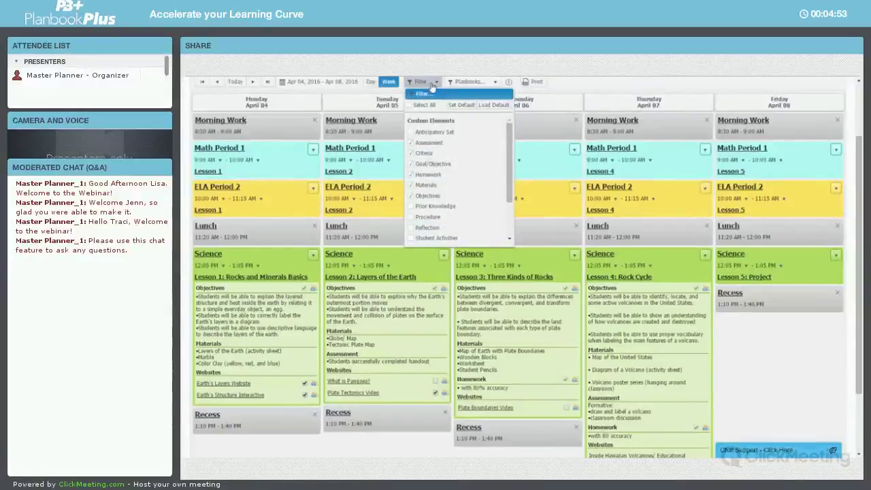
click(491, 106)
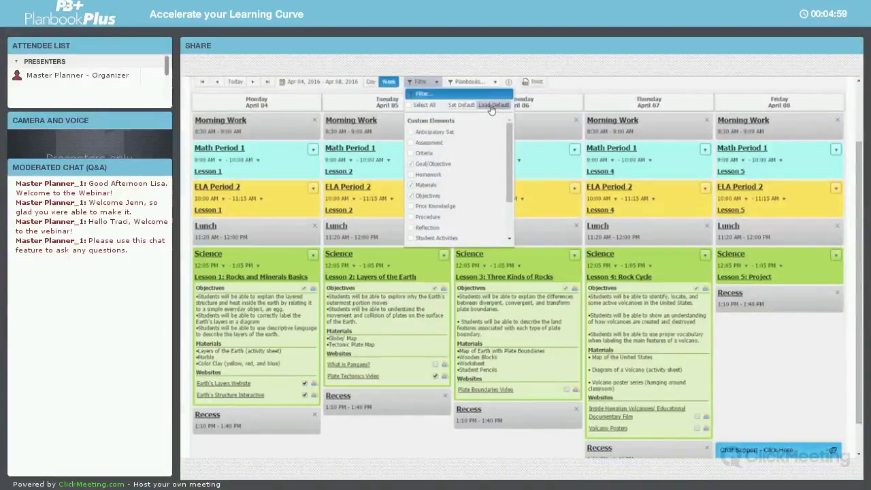
click(569, 91)
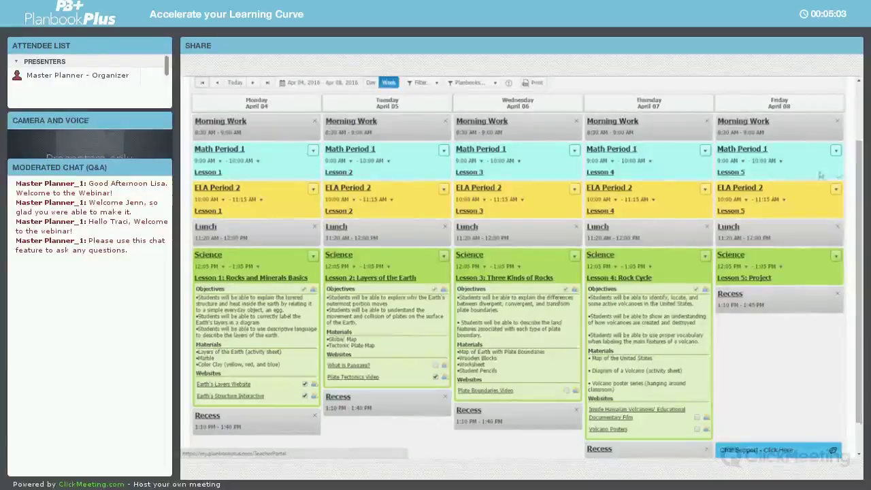
Keep the April 4–8, 2016 week and bring up Monday's Math Period 1 lesson options.
scroll(859, 170, up, 1)
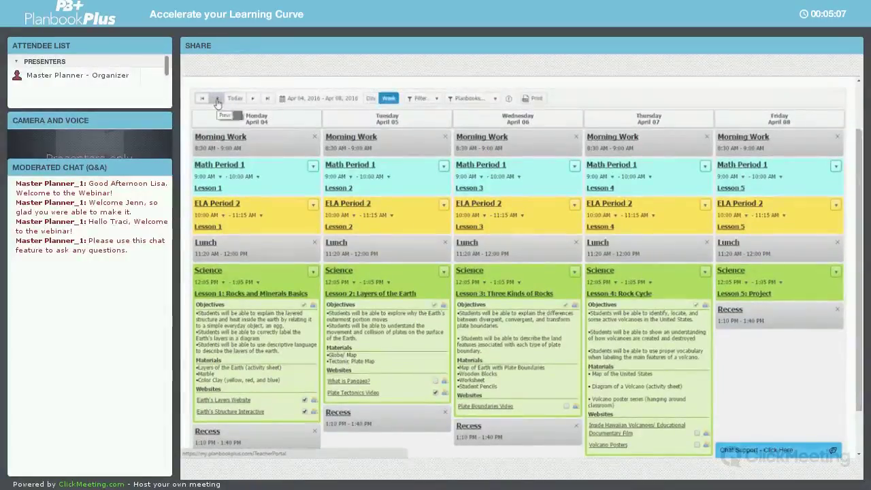
click(310, 102)
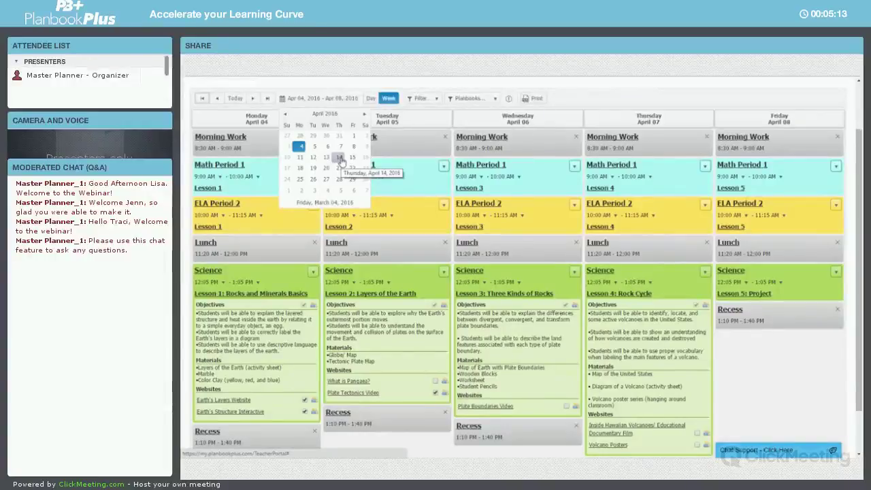
click(340, 96)
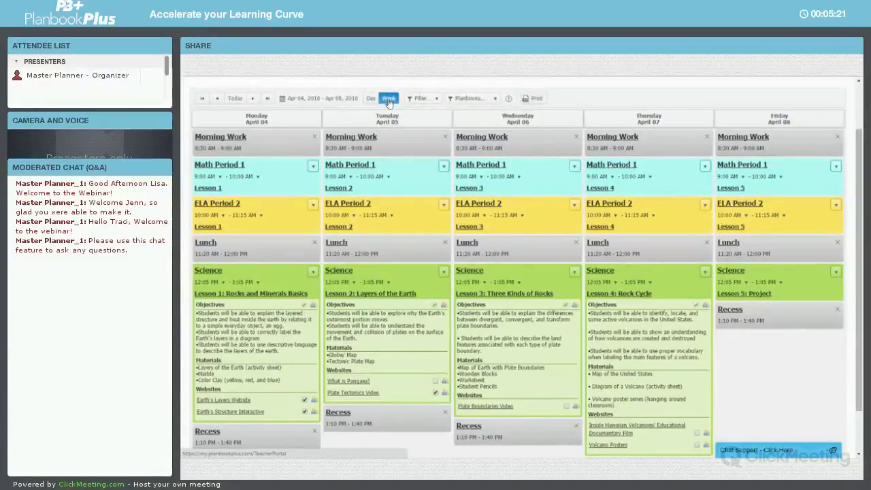
click(313, 166)
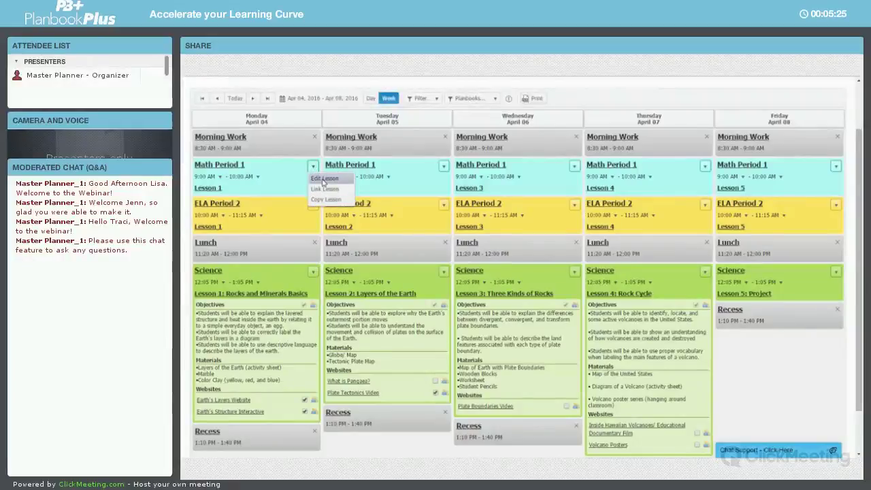
Choose Edit Lesson to open Math Period 1 – Lesson 1 on the Elements tab.
click(211, 191)
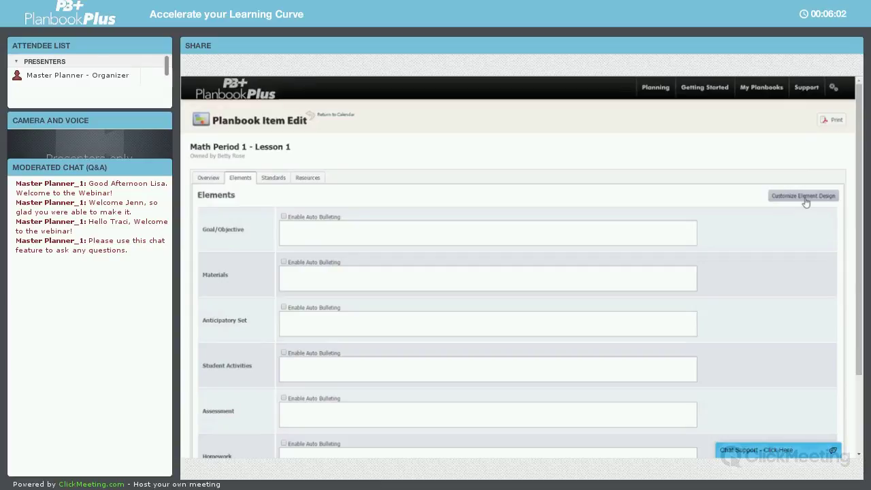
Set the lesson's Goal/Objective to 'This is my goal.'.
click(655, 230)
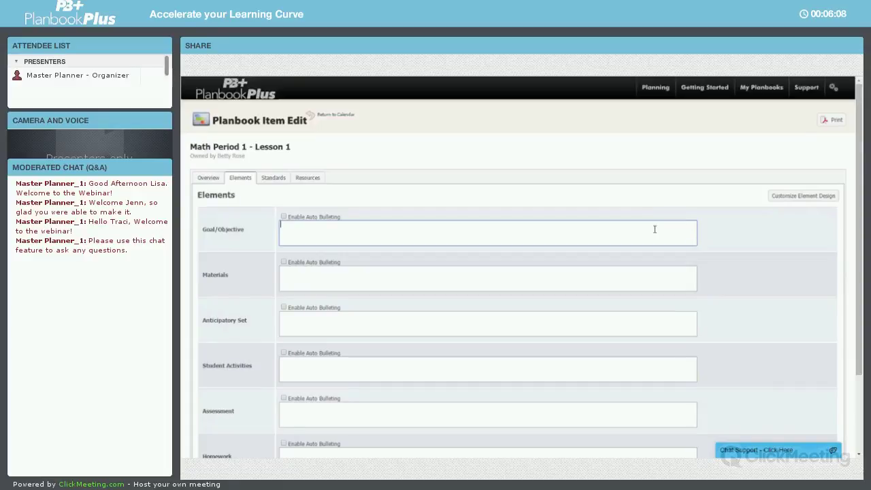
text(Th)
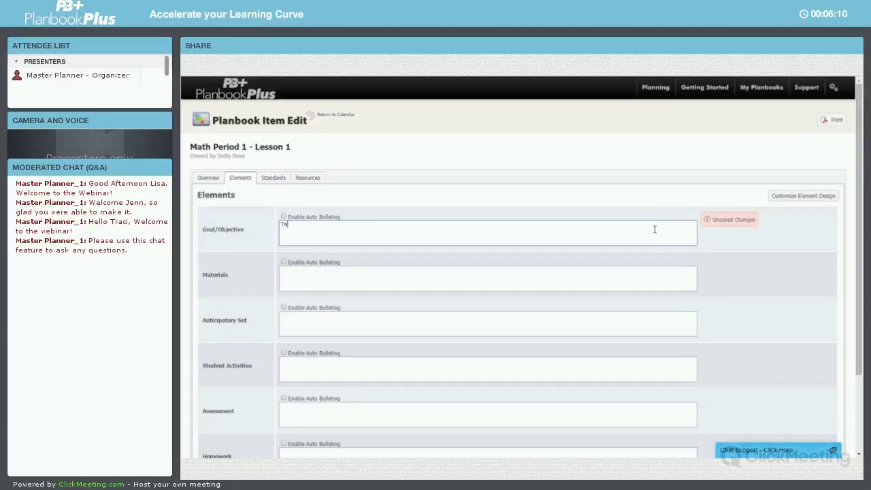
text(is is my goal.)
click(652, 278)
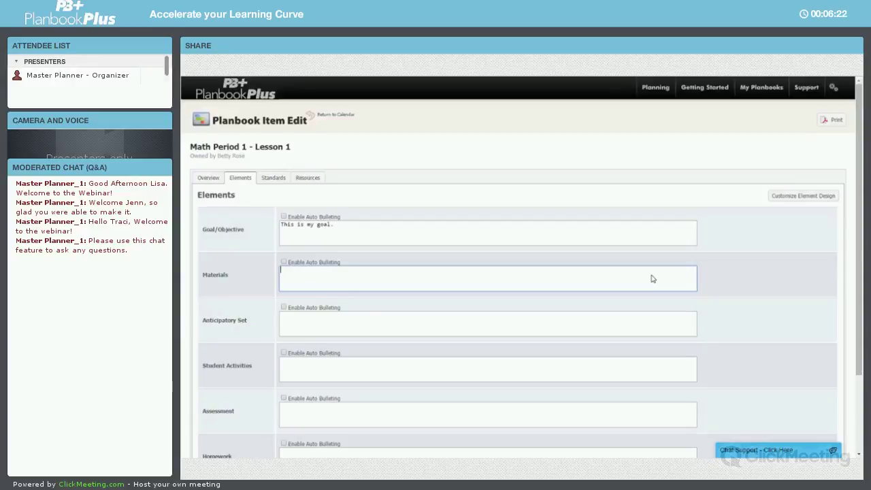
List Pencils, Paper and Rulers as auto-bulleted materials, then view the Standards section.
text(Pencils)
key(Return)
text(Paper)
key(Return)
text(Ruler)
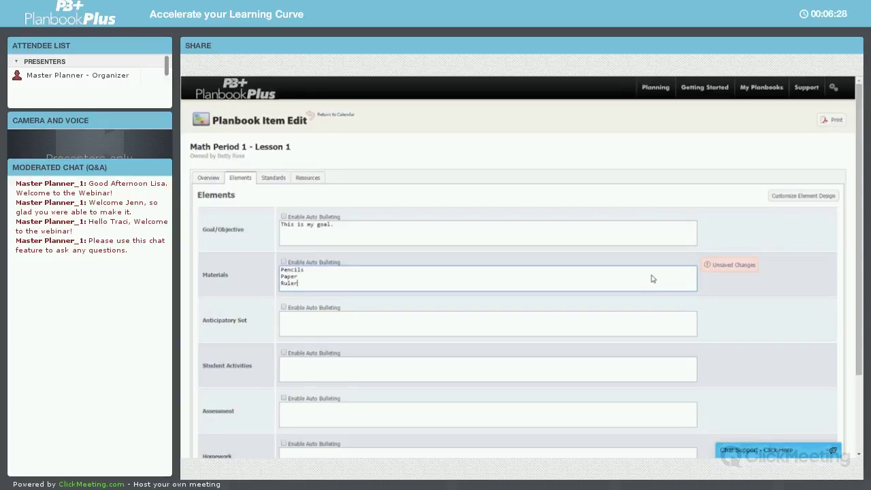
text(s)
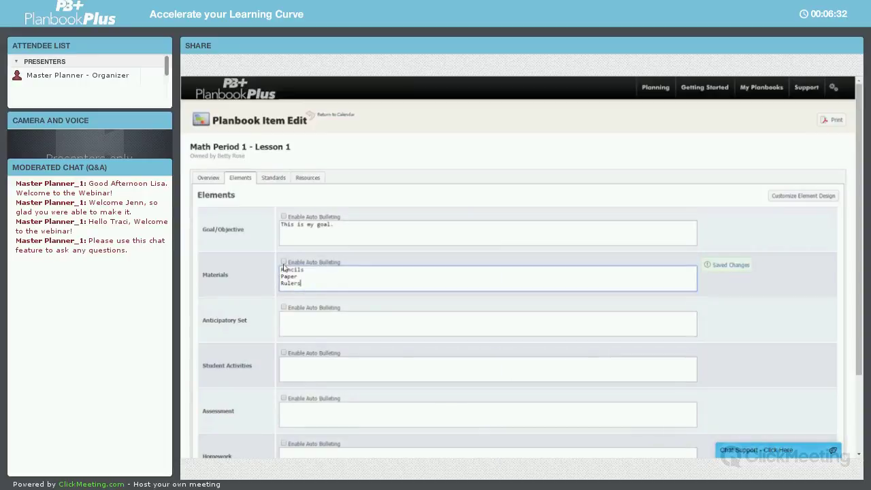
click(283, 263)
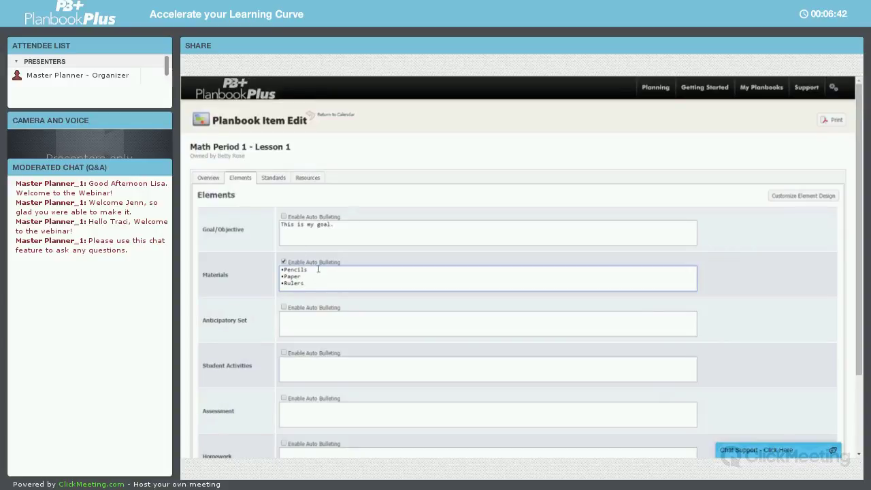
click(272, 177)
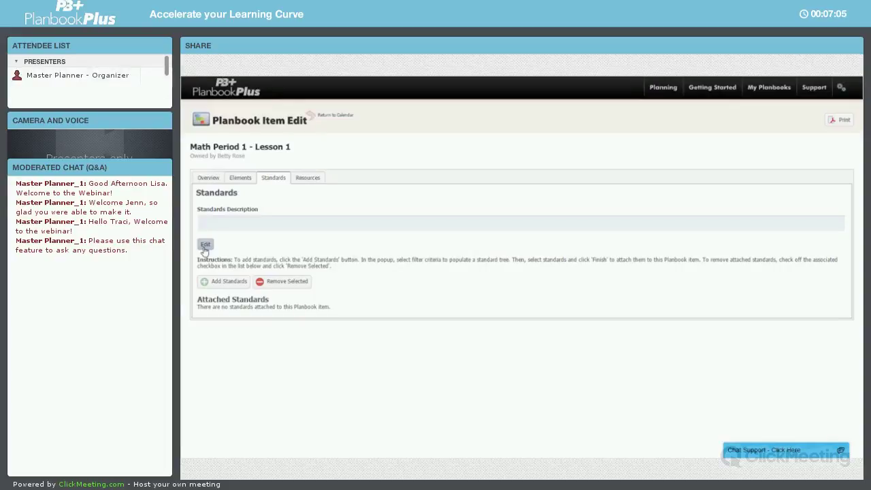
Start adding standards and load the Common Core Math Grade 3 standard set.
click(213, 287)
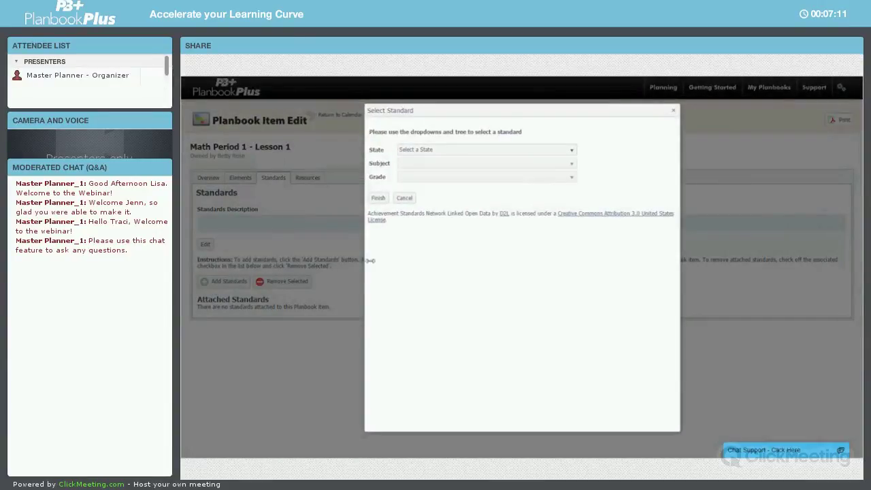
click(525, 152)
click(470, 236)
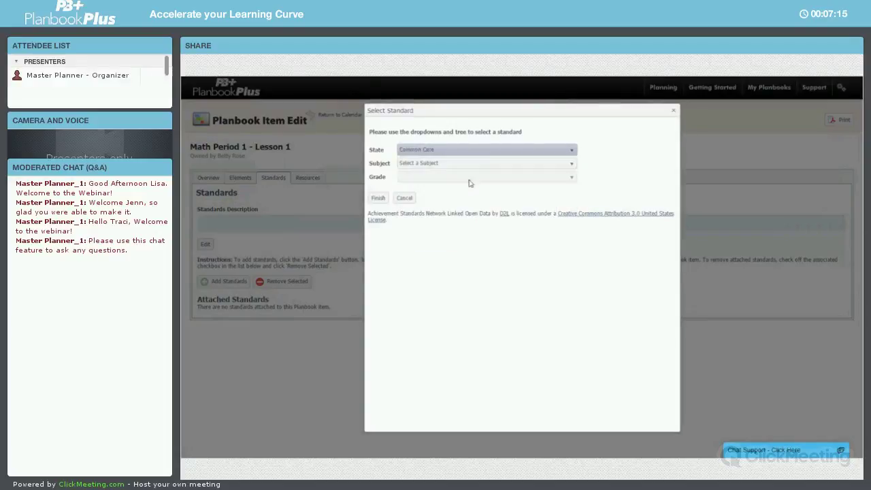
click(470, 163)
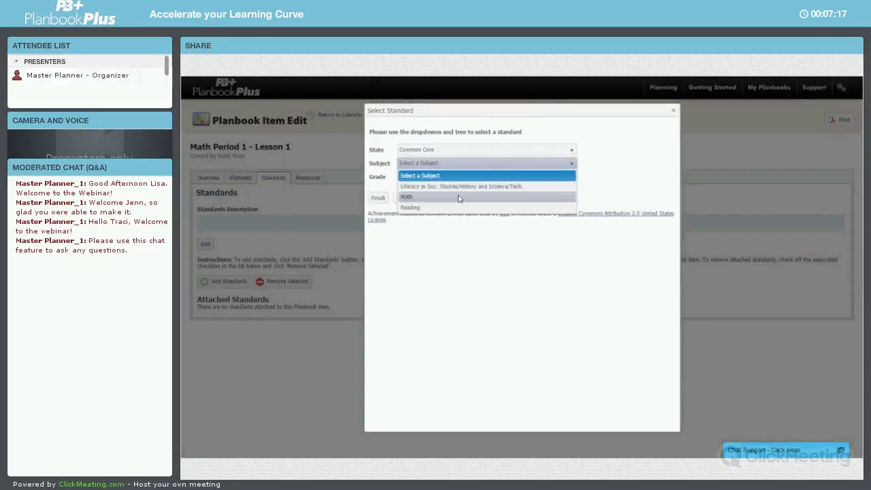
click(459, 198)
click(459, 176)
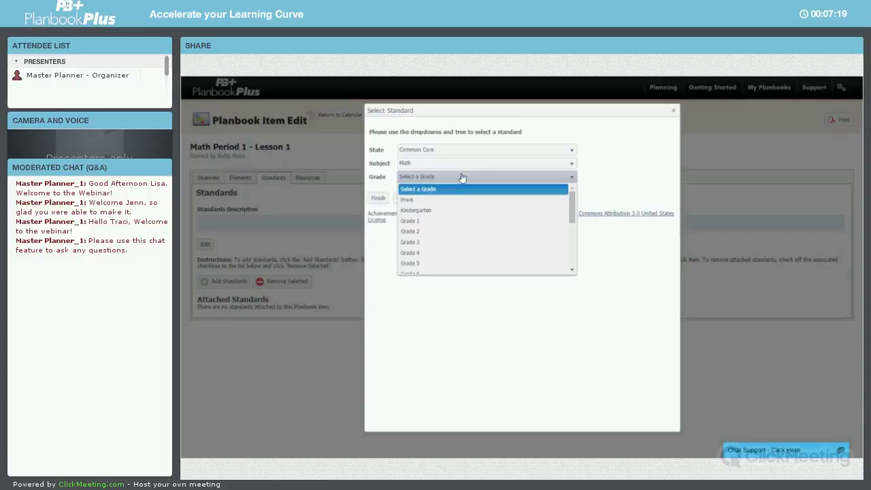
click(440, 244)
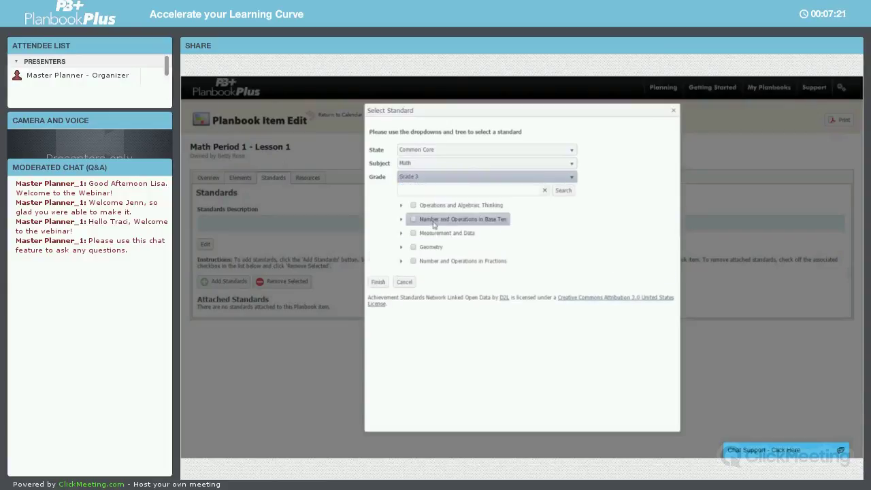
Select the multiplication and division standards 3.OA.1–3.OA.4 and attach them to the lesson.
click(403, 207)
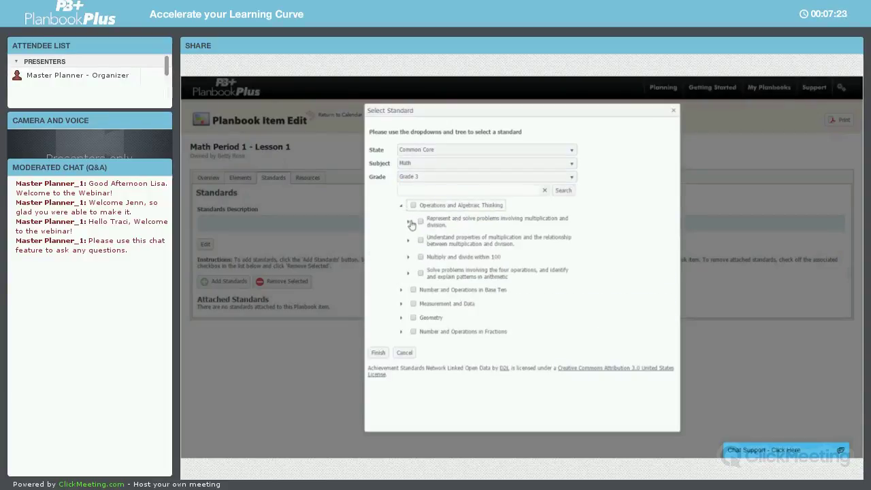
click(410, 222)
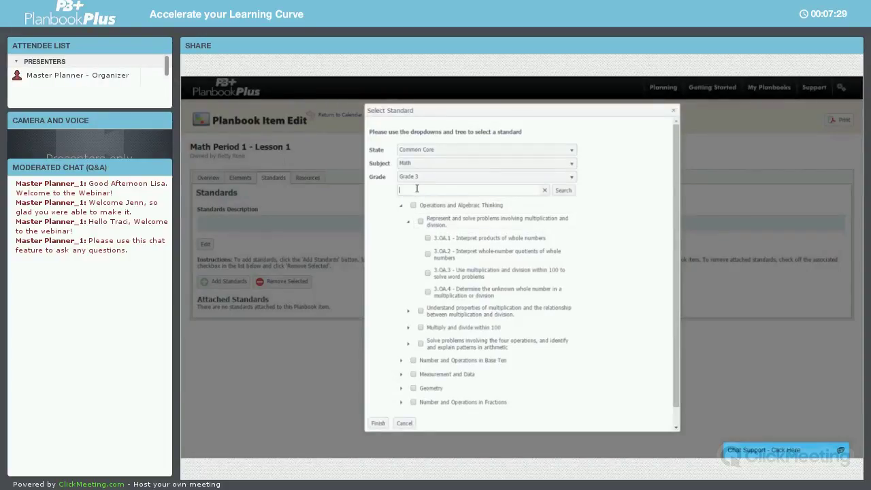
click(428, 239)
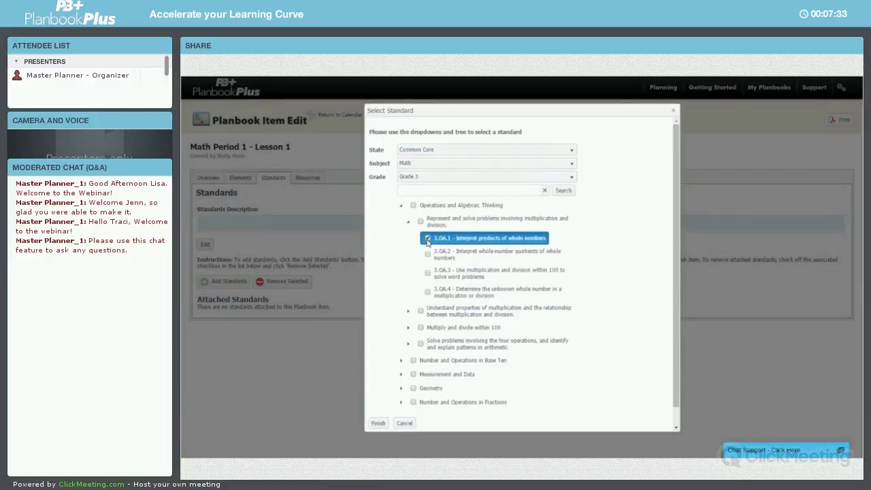
click(427, 254)
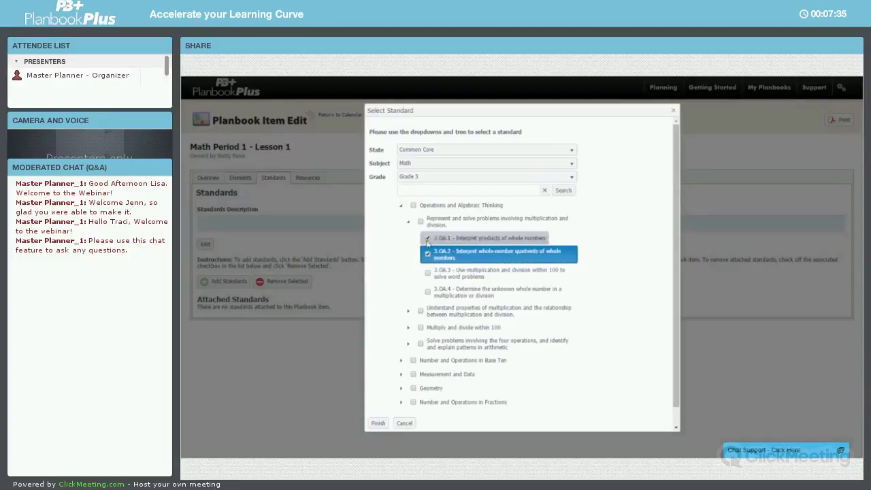
click(413, 205)
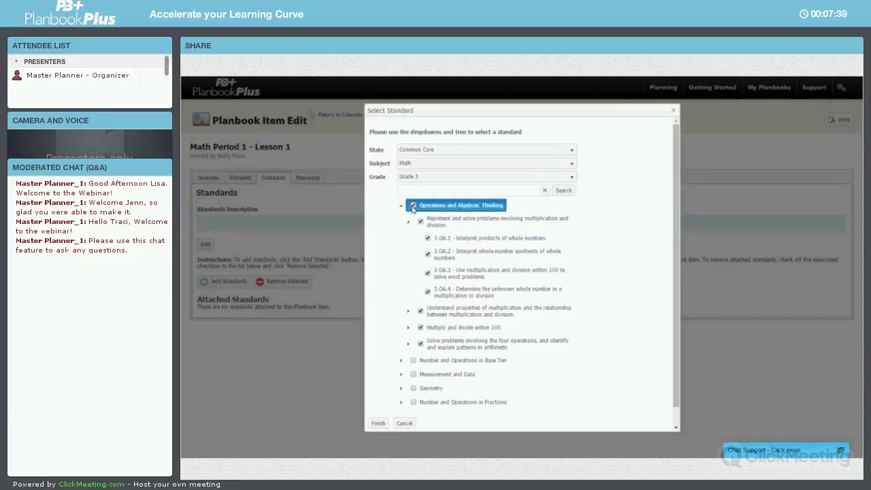
click(421, 222)
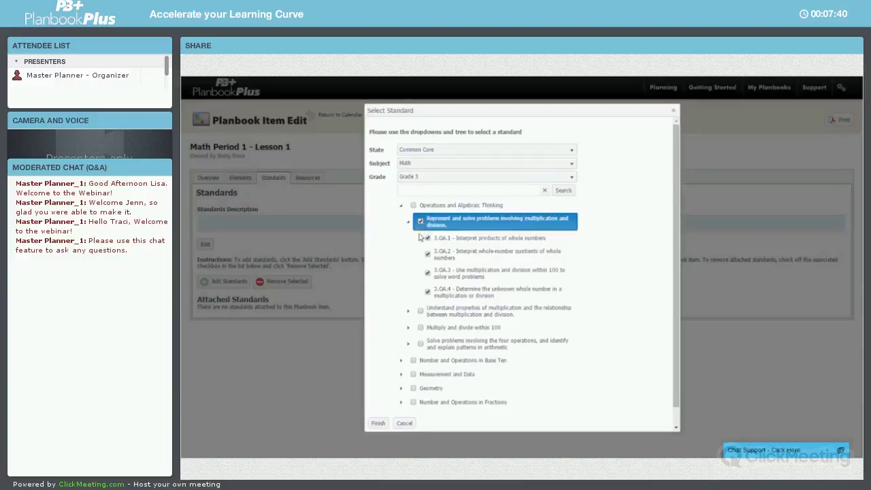
click(379, 423)
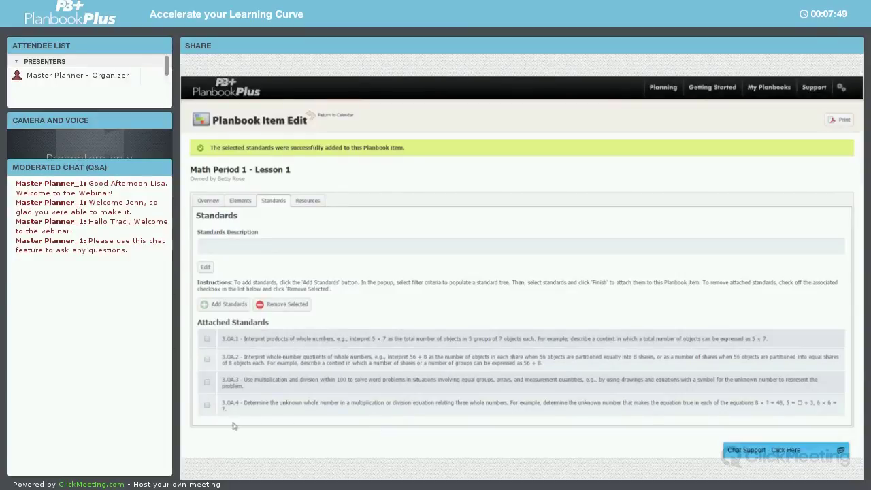
Remove standards 3.OA.3 and 3.OA.4, keeping 3.OA.1 and 3.OA.2, then view Resources.
click(207, 406)
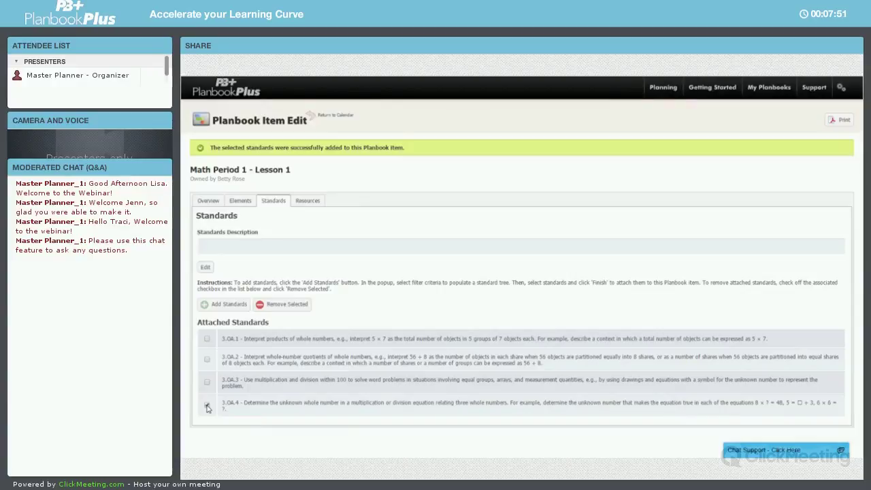
click(207, 382)
click(275, 308)
click(548, 143)
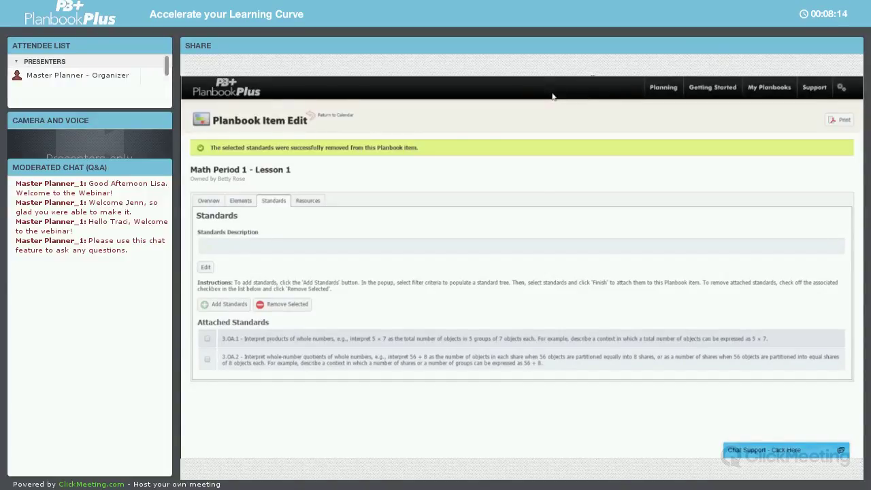
click(307, 202)
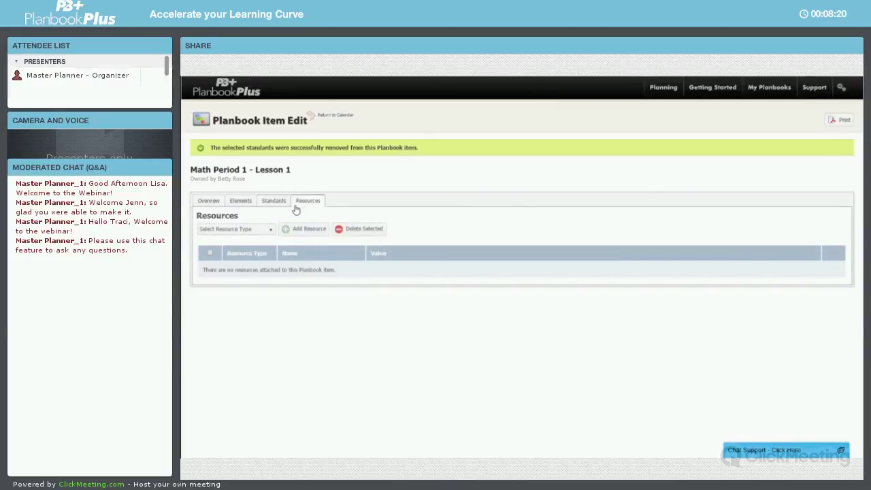
click(273, 230)
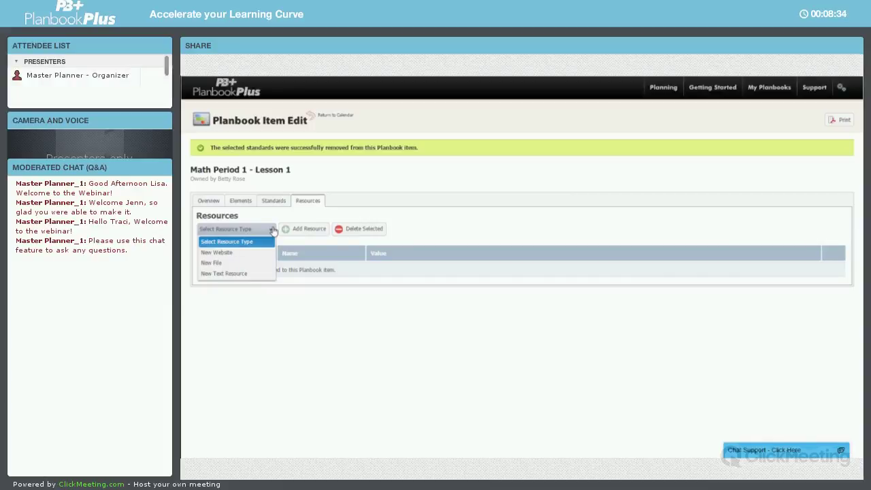
click(260, 253)
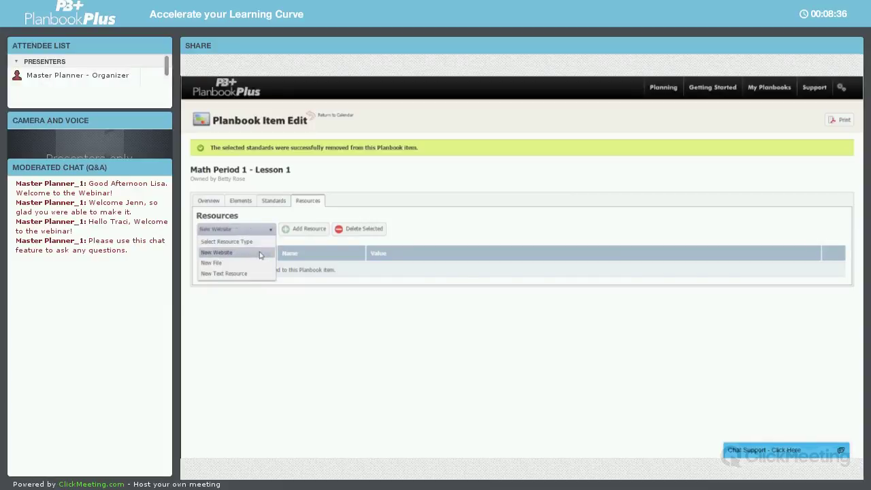
click(260, 254)
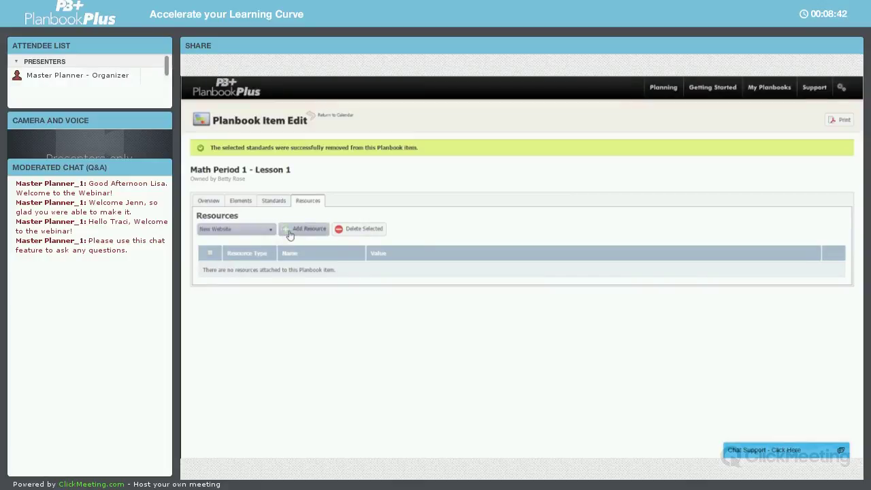
click(289, 235)
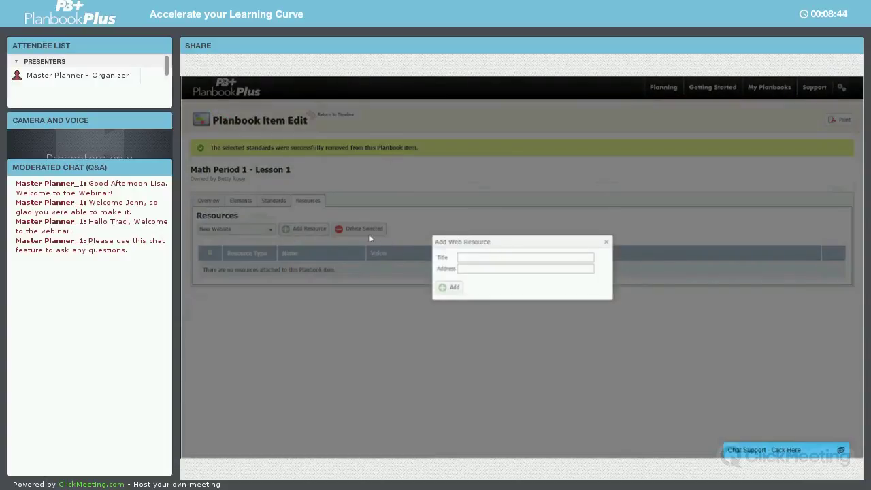
click(481, 257)
text(Google)
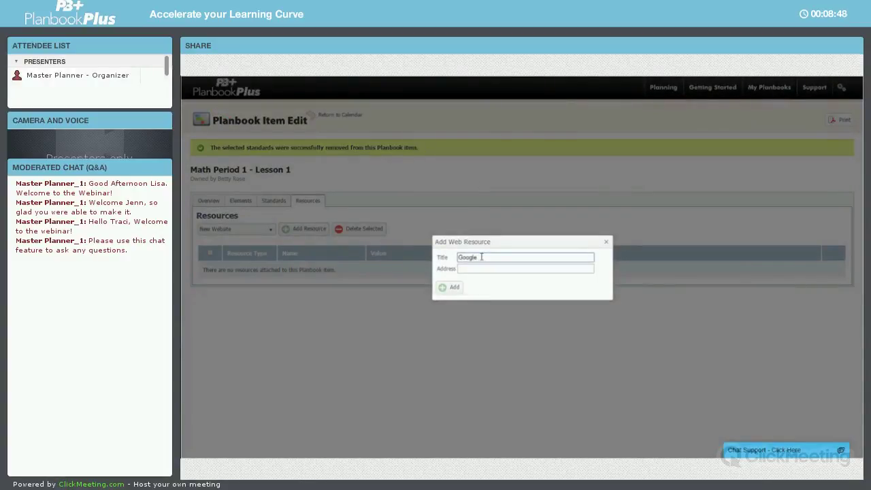
click(482, 268)
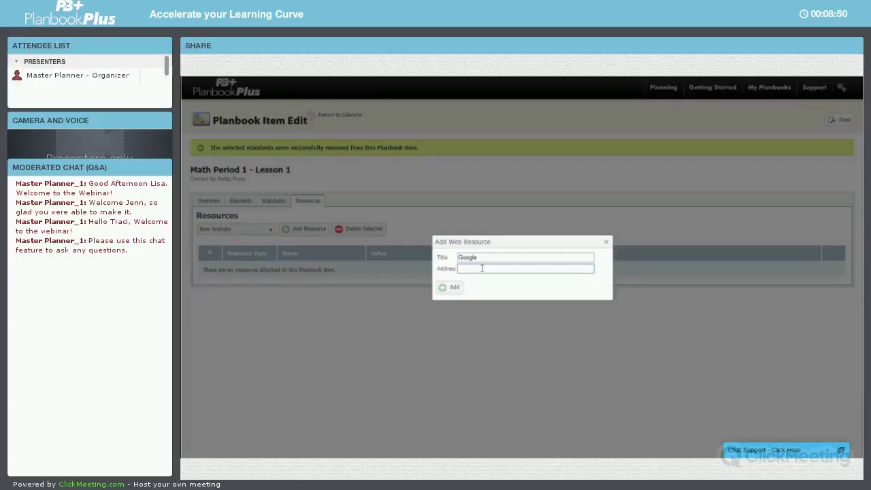
text(www.google.com)
click(455, 289)
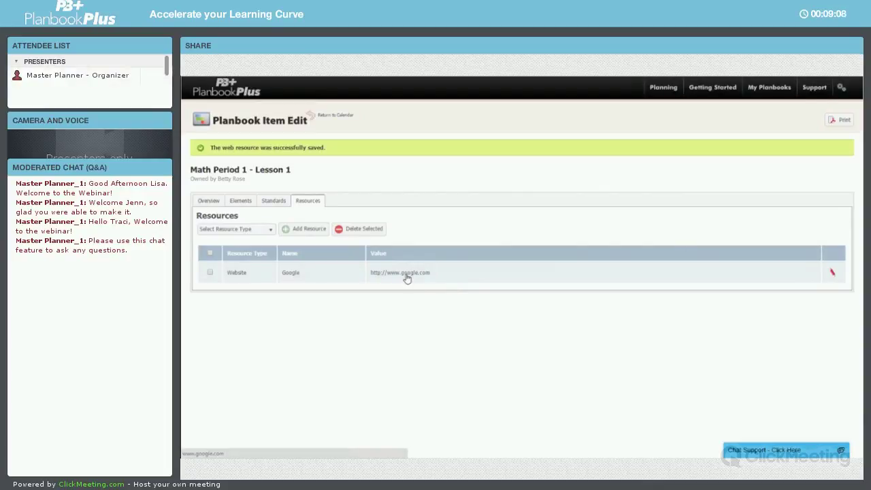
click(210, 273)
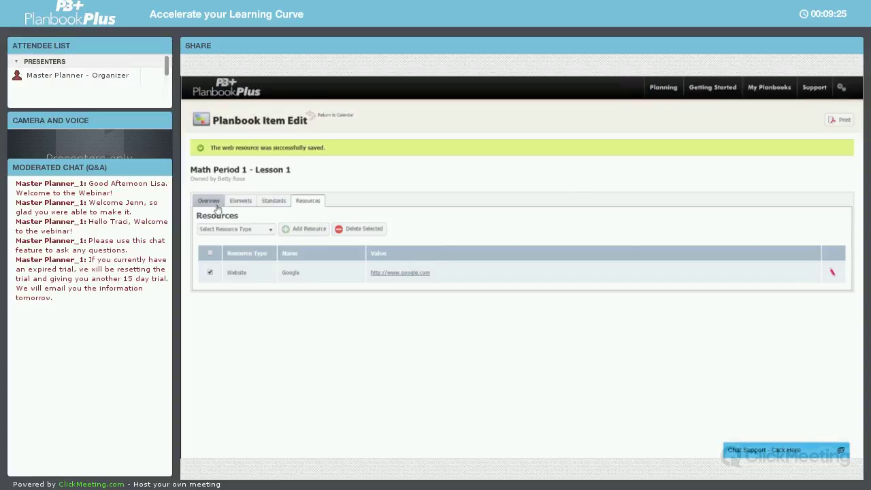
Review Lesson 1's Overview, then return to the Math Period 1 week calendar.
click(215, 206)
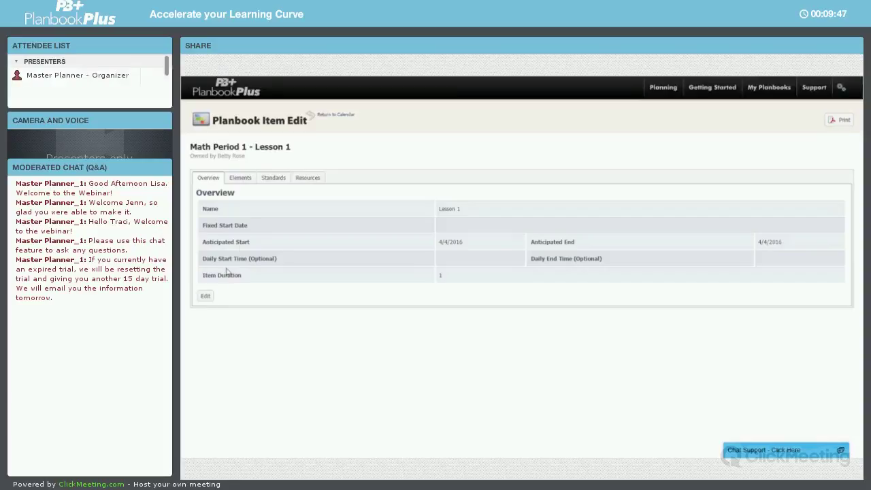
click(333, 120)
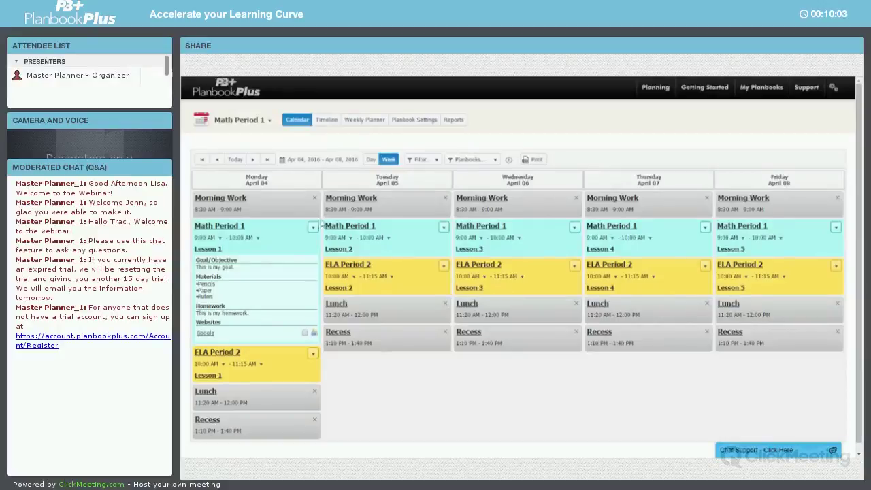
Show the Timeline with Unit 1 (04/04–04/12) and Unit 2 (04/12–04/20) lessons.
click(327, 120)
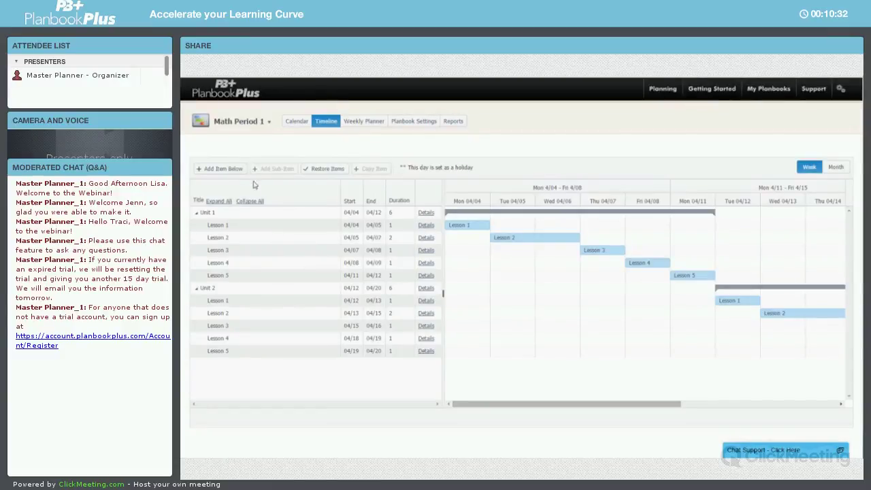
Below Unit 2, add New Item 3 (04/20–04/22) with two sub-items and New Item 4 (04/22–04/23) with one sub-item.
click(222, 292)
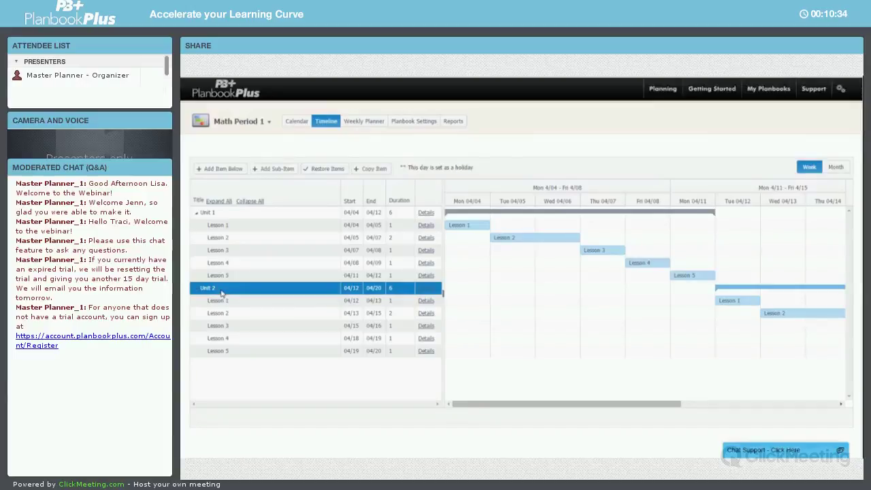
click(239, 171)
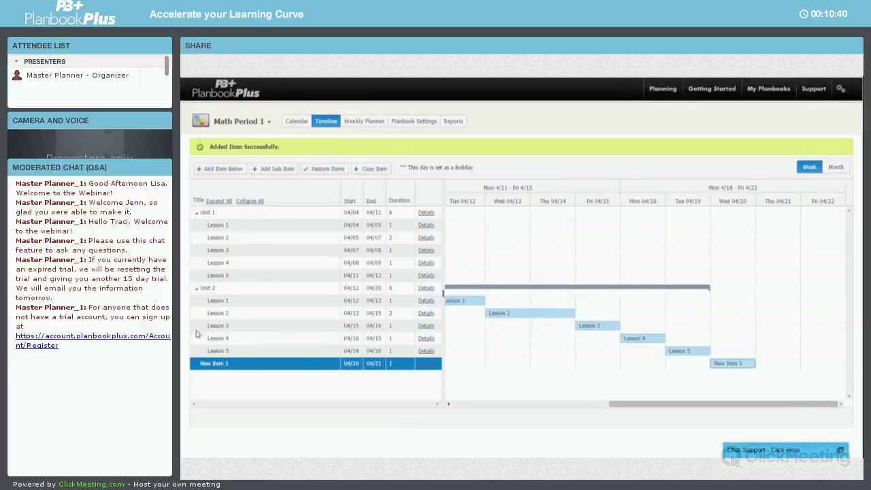
click(278, 172)
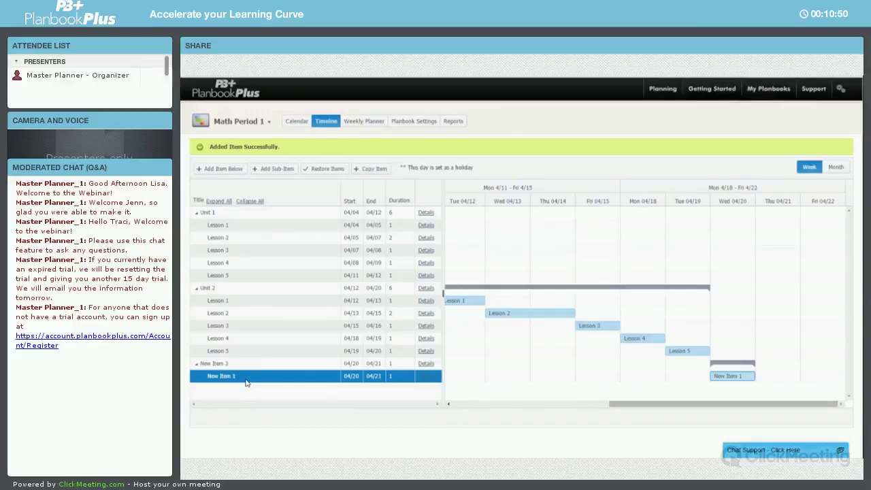
click(237, 173)
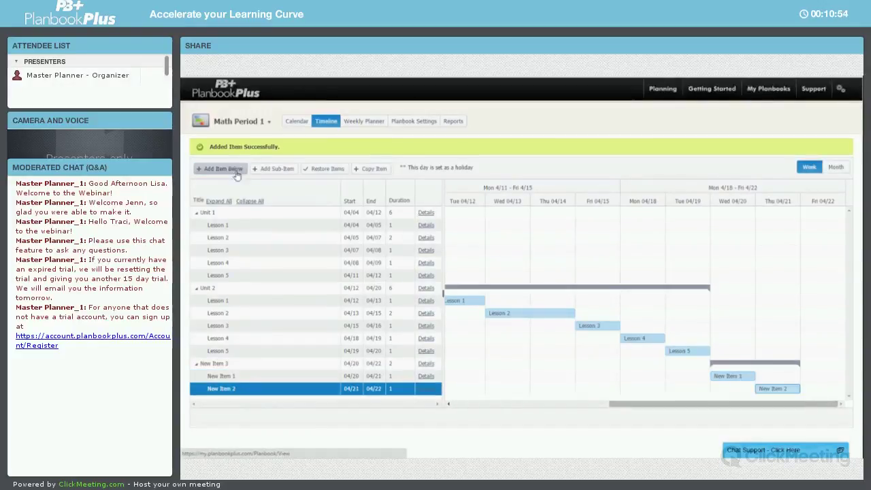
click(230, 368)
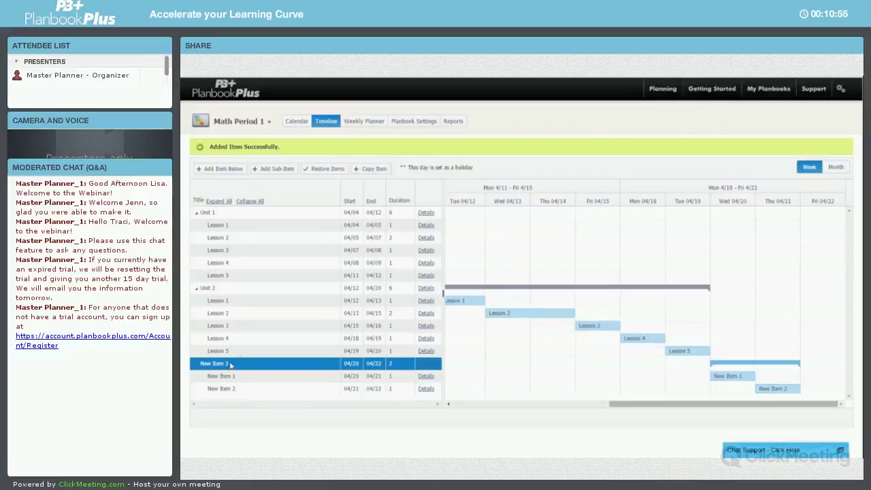
click(243, 173)
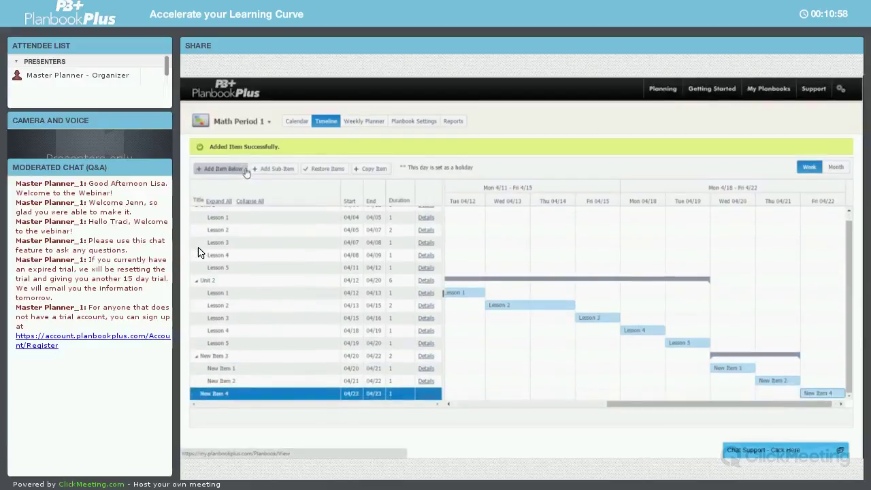
click(265, 171)
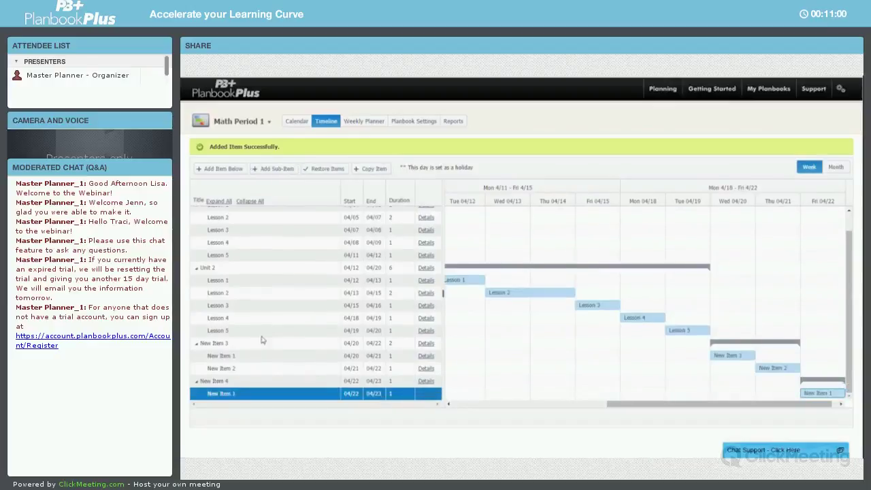
Rename New Item 3 to 'Unit 3' and its first sub-item New Item 1 to 'Lesson Name'.
double_click(228, 344)
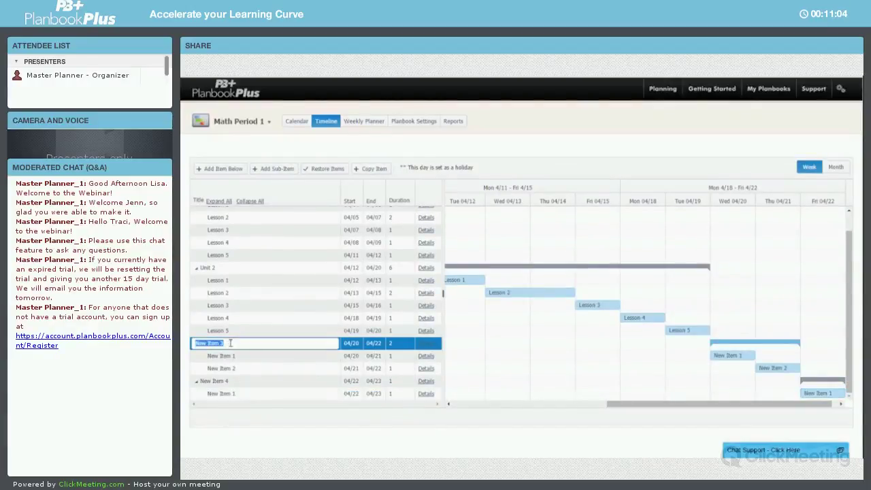
text(Unit 3)
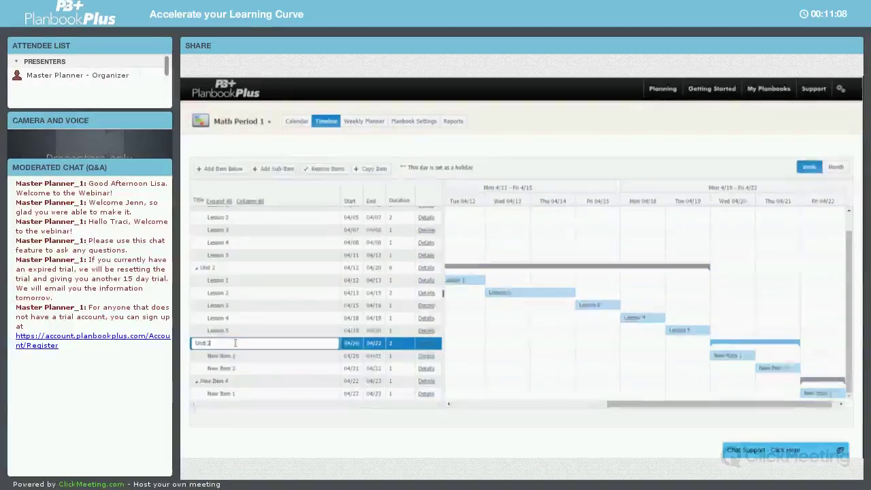
key(Return)
double_click(235, 356)
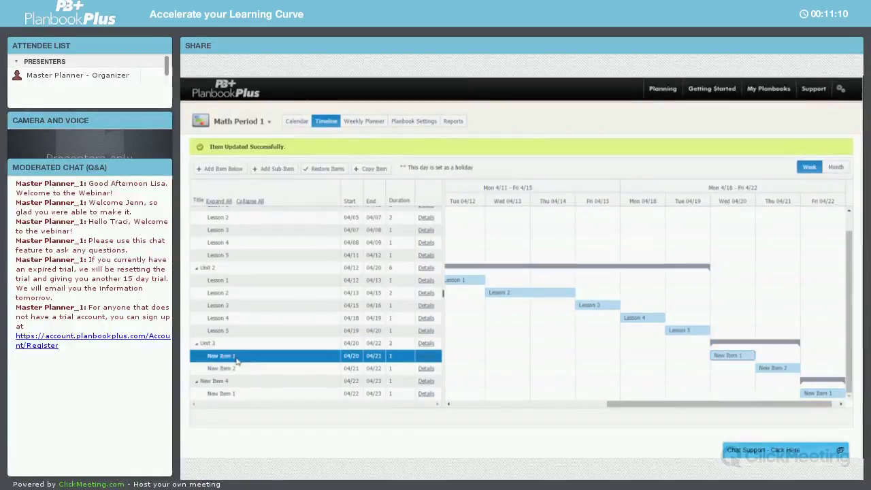
text(Lesson Name)
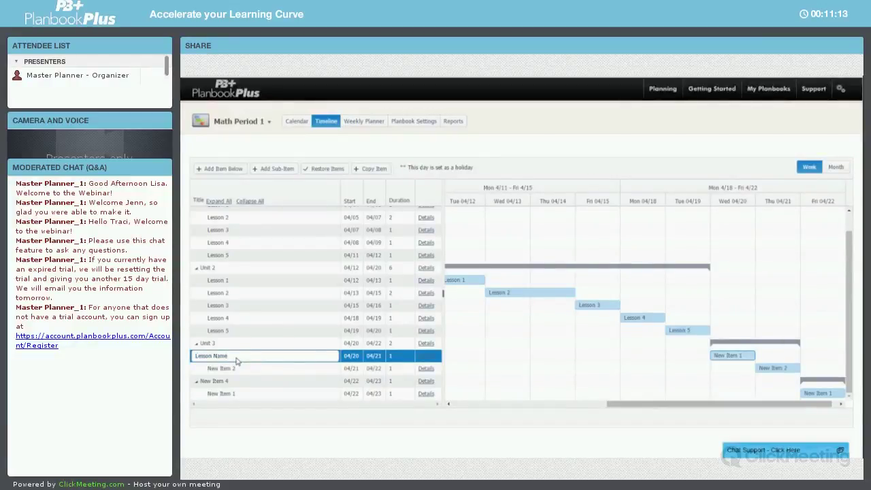
key(Return)
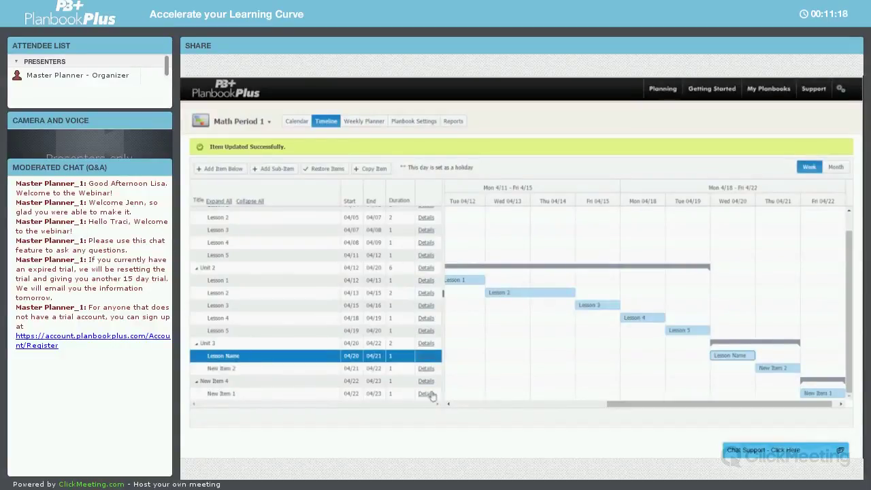
Stretch Lesson 5 to span 04/19–04/21, shifting Unit 3 to 04/21–04/23.
drag(617, 407, 644, 405)
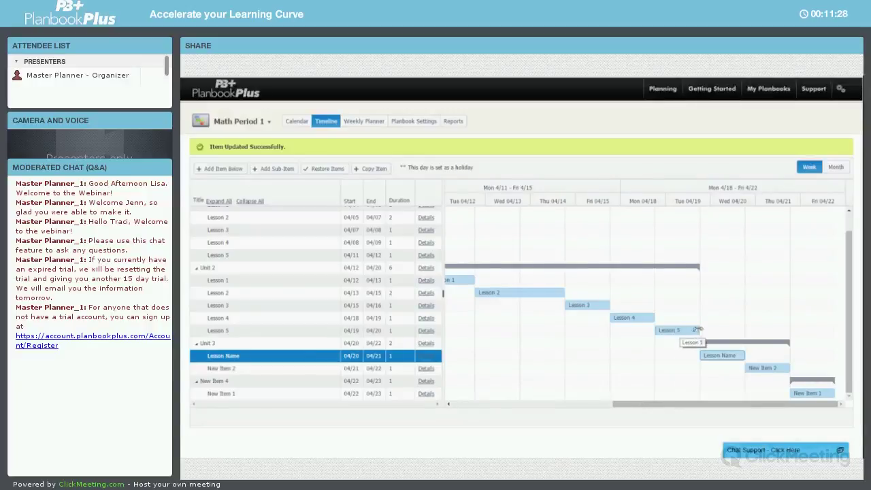
drag(705, 332, 742, 329)
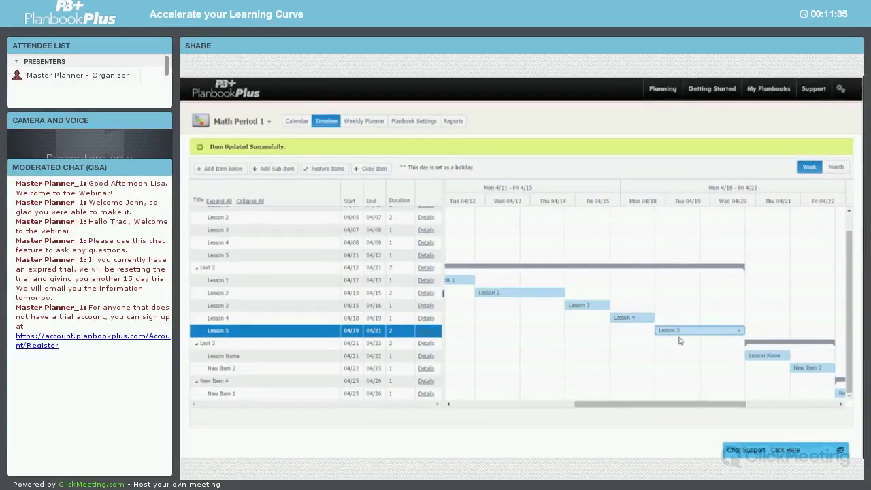
Delete Lesson 5 from Unit 2 and switch to the Weekly Planner for April 04–08, 2016.
click(320, 332)
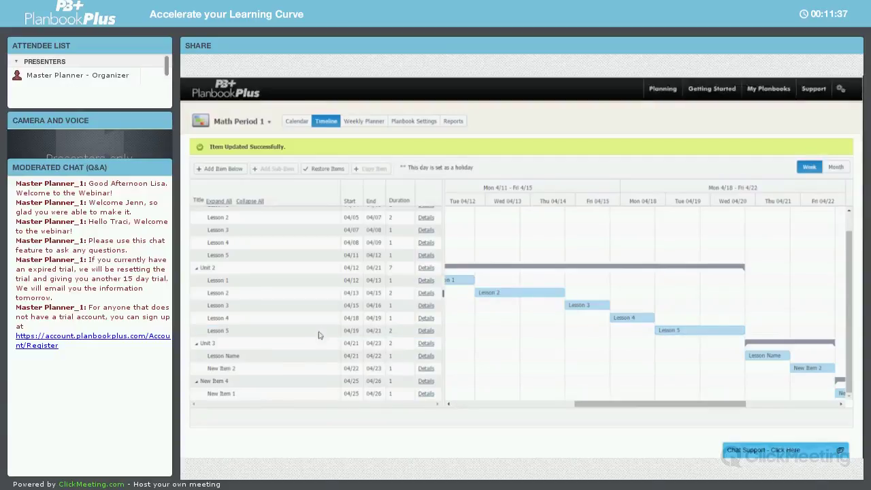
click(303, 335)
key(Delete)
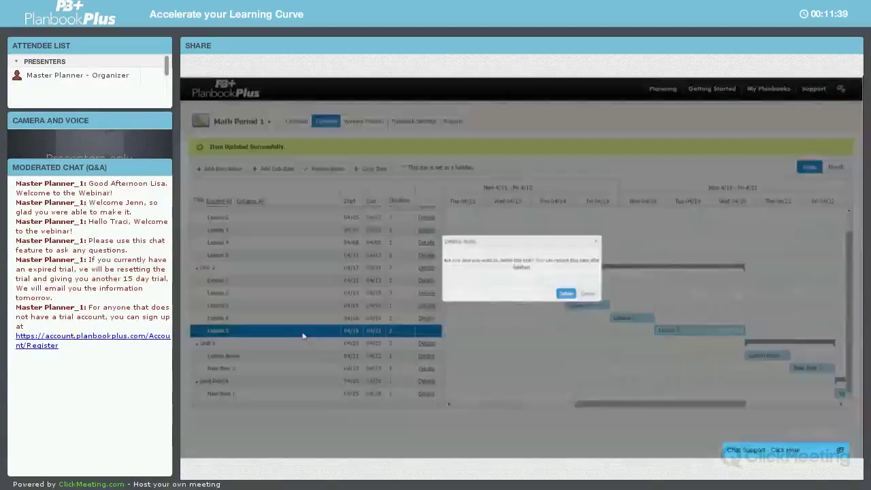
click(569, 298)
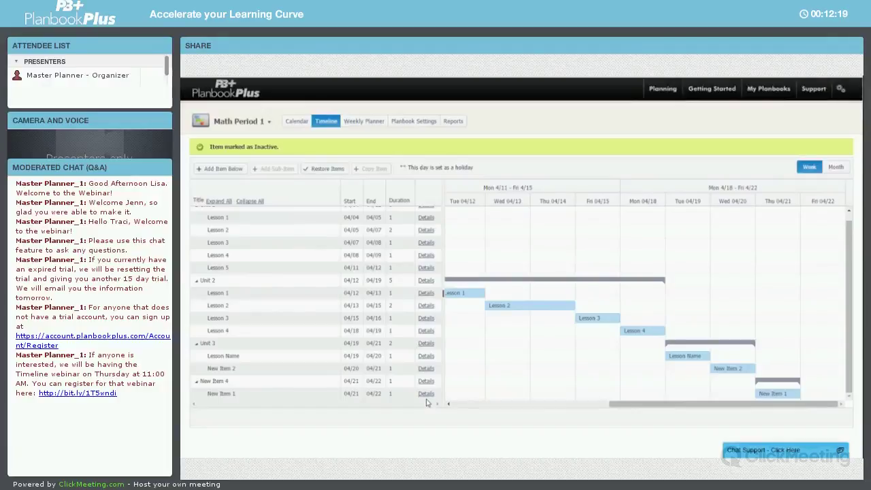
click(365, 122)
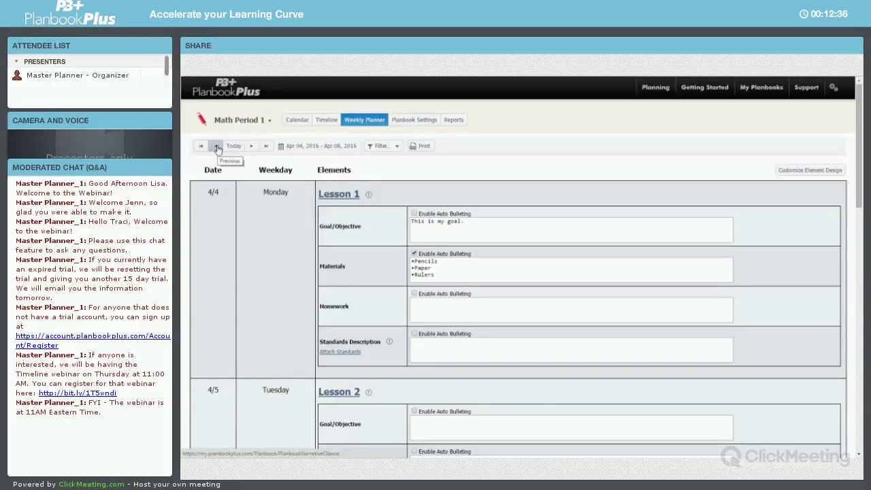
In the lesson elements filter, hide Goal/Objective and show Anticipatory Set.
click(306, 146)
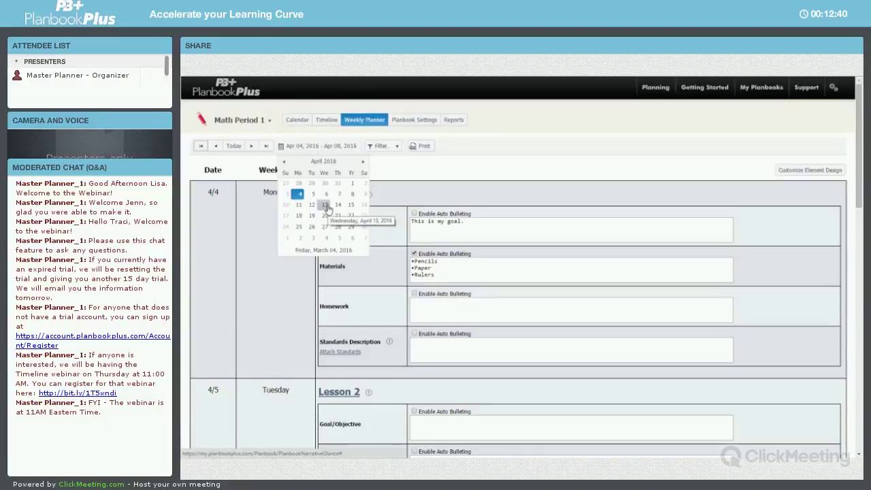
click(390, 169)
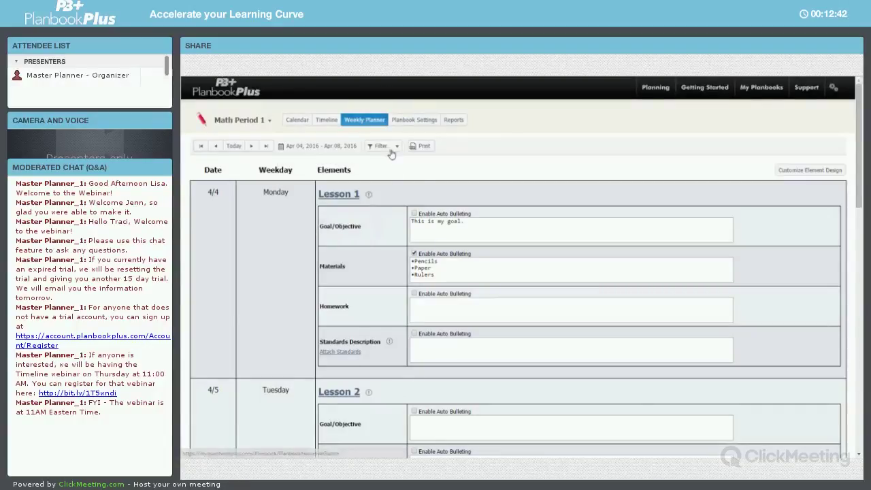
click(392, 152)
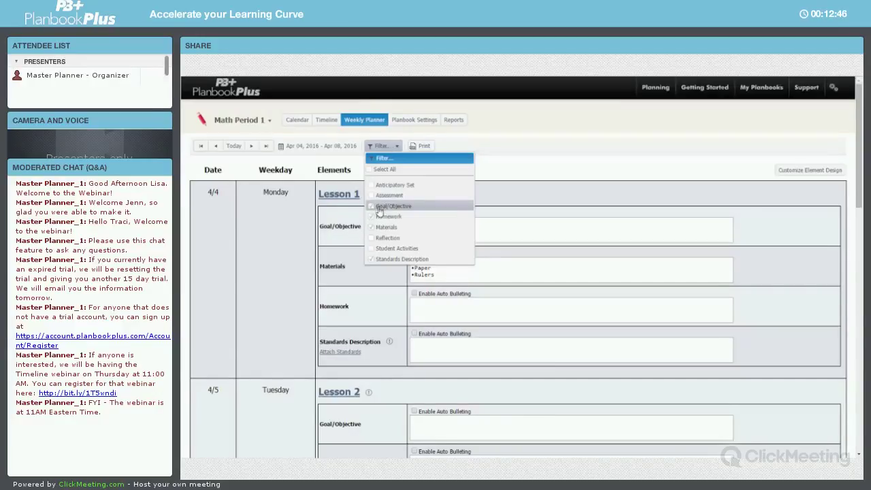
click(380, 207)
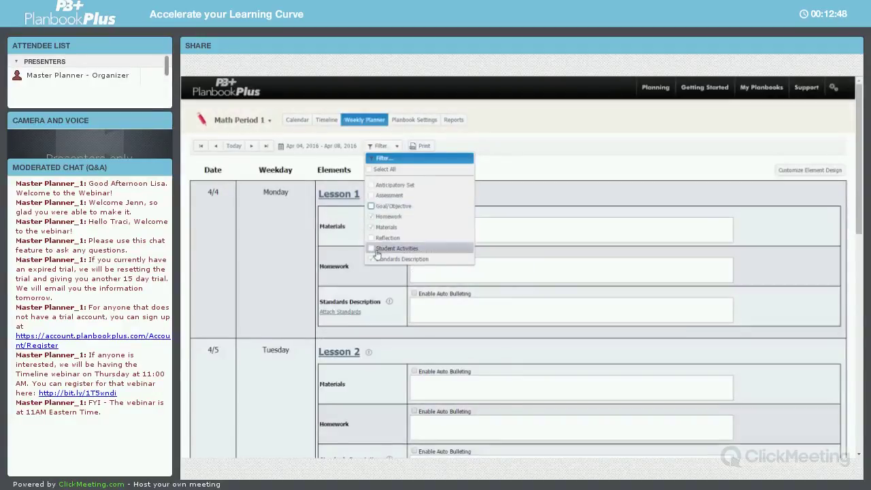
click(385, 187)
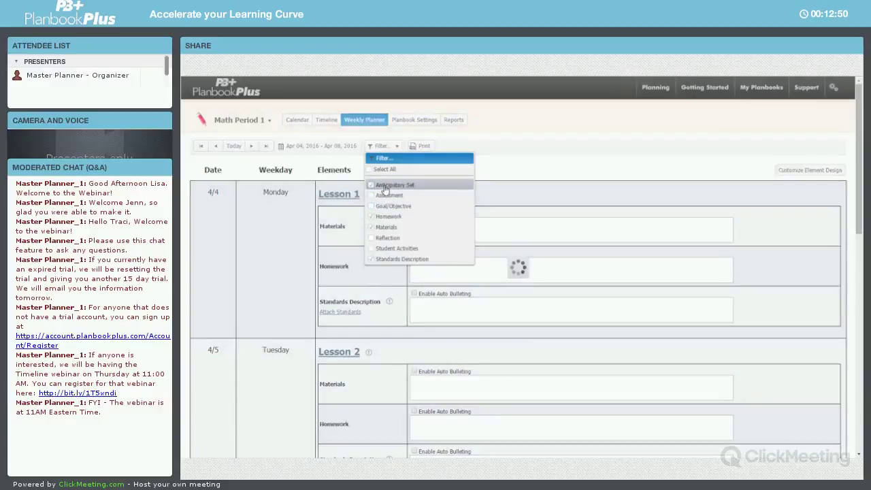
click(392, 138)
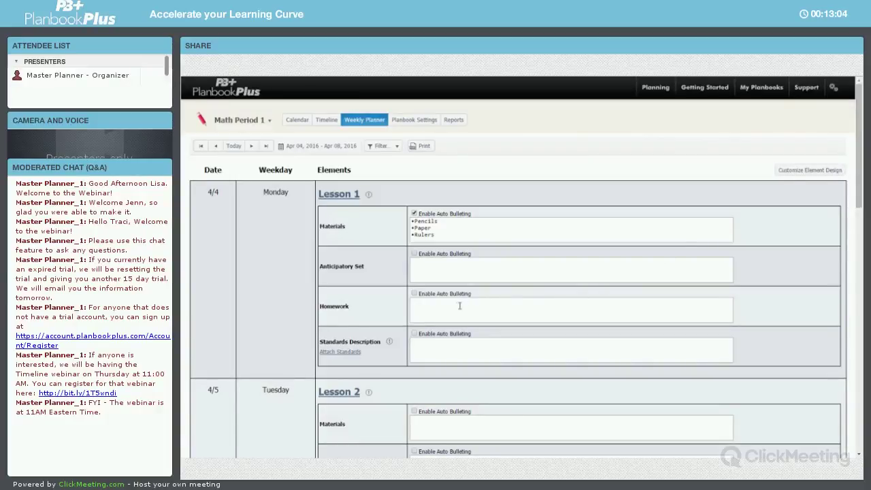
Enter Lesson 1's homework 'This is my homework.' and standards text, then print the Daily PDF.
click(416, 307)
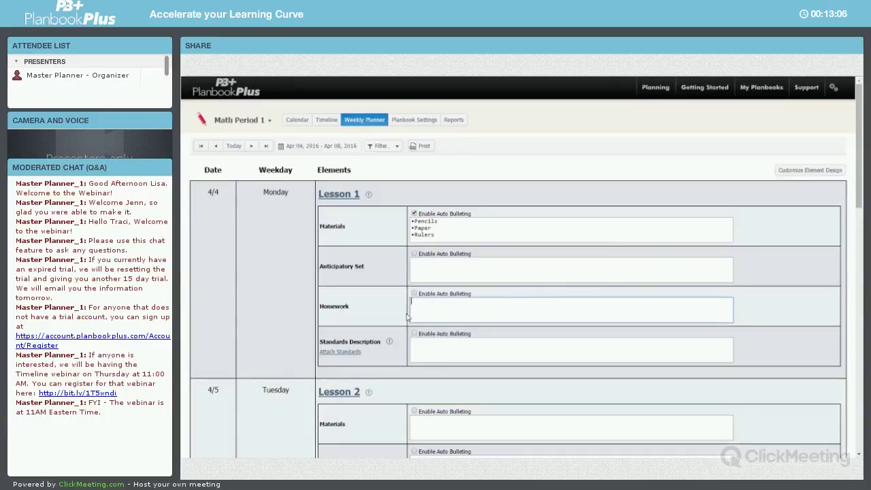
text(This )
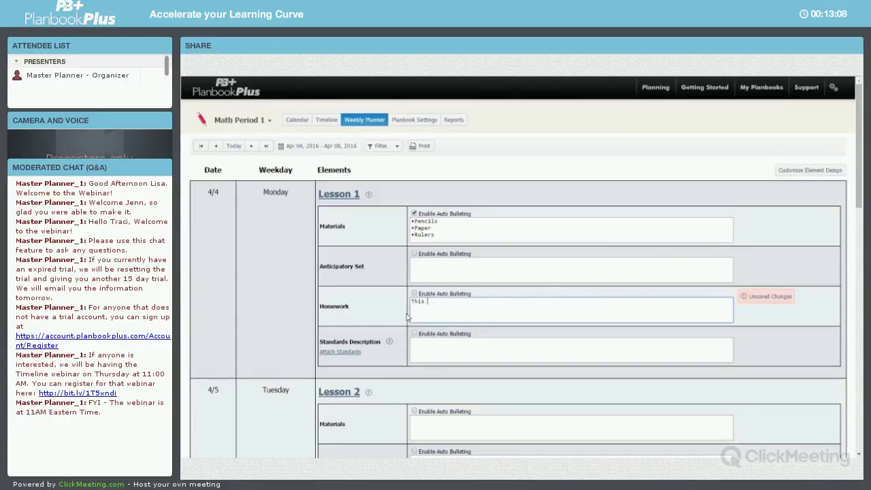
text(is my homework.)
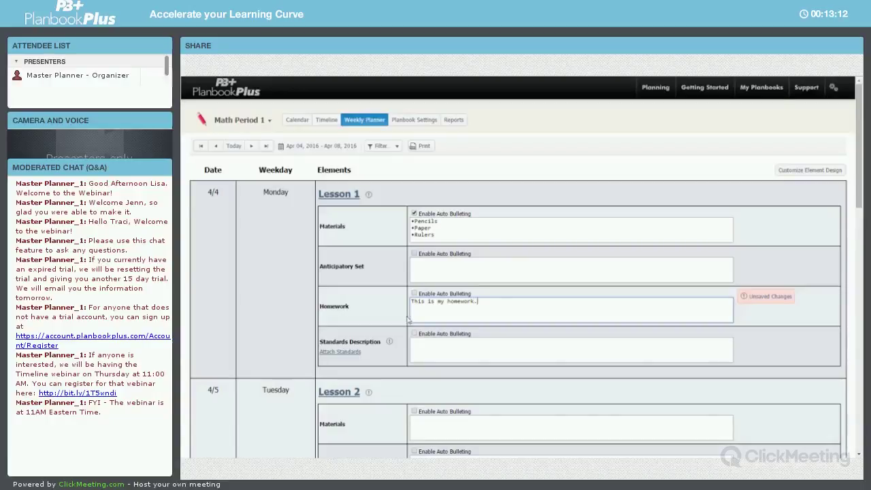
click(421, 347)
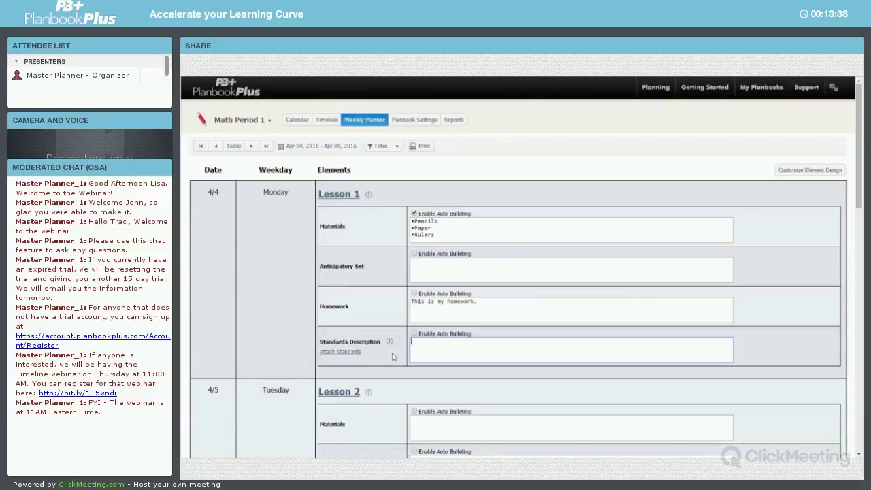
text(Type)
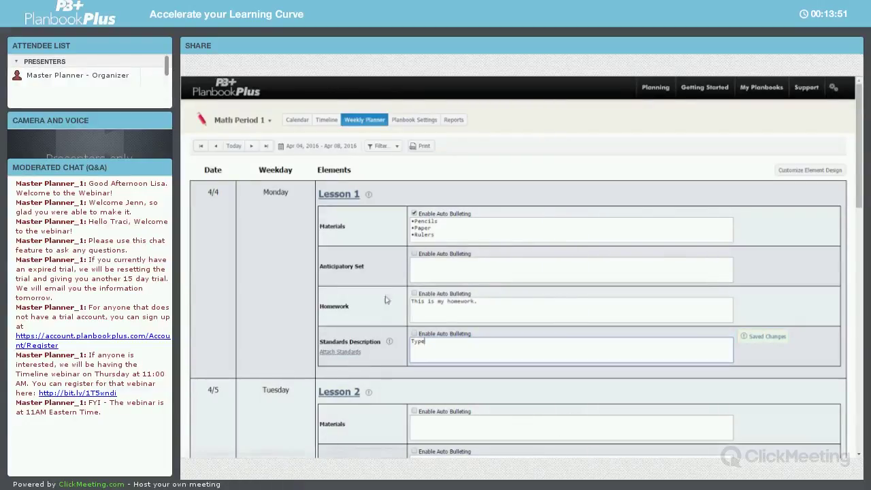
click(422, 149)
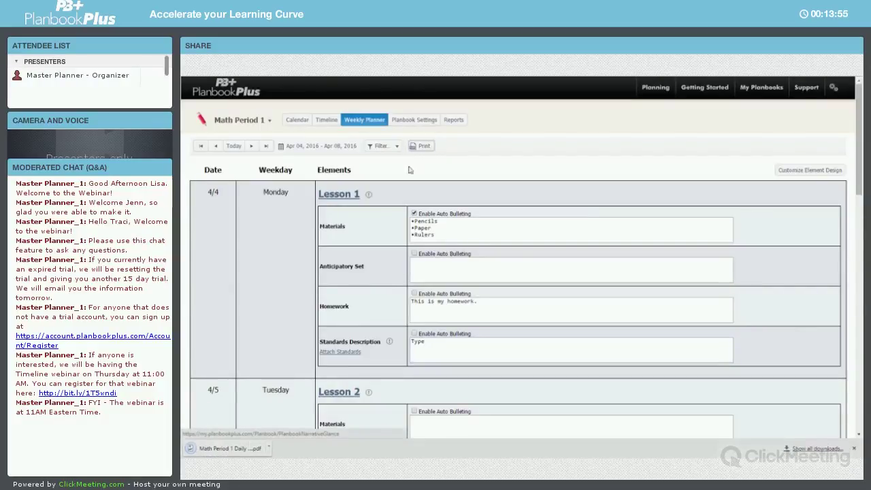
click(253, 449)
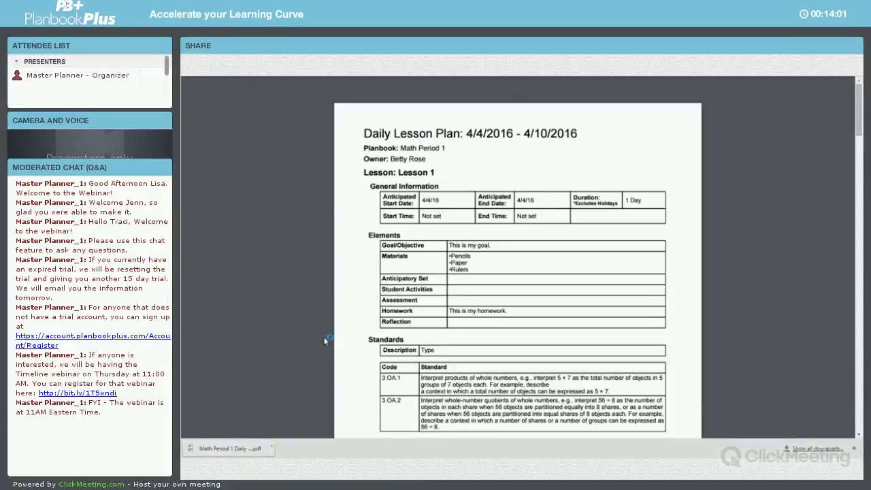
scroll(372, 313, down, 2)
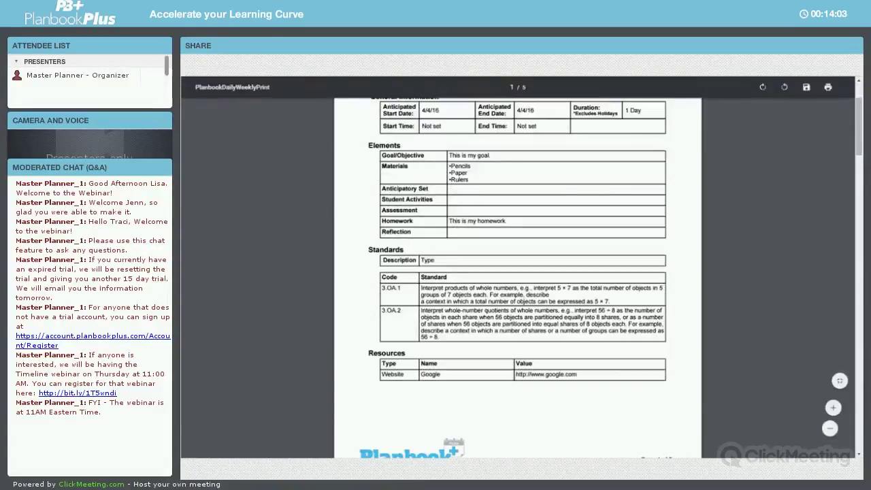
click(300, 71)
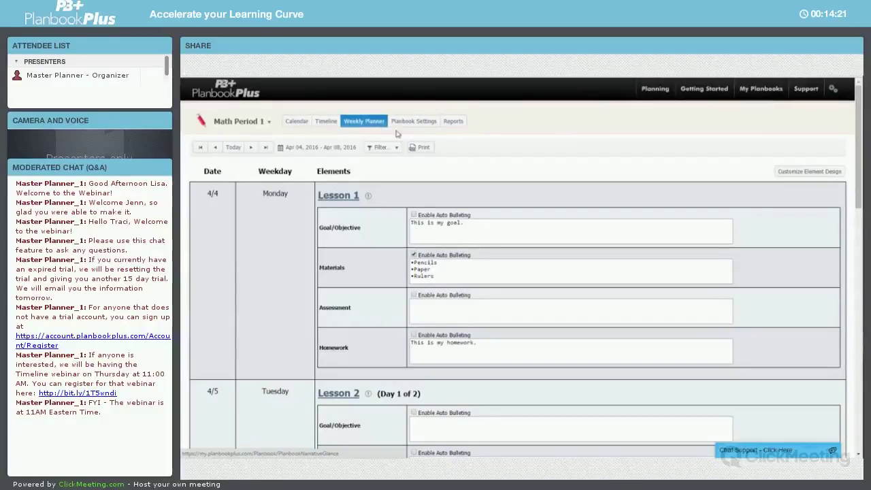
click(412, 122)
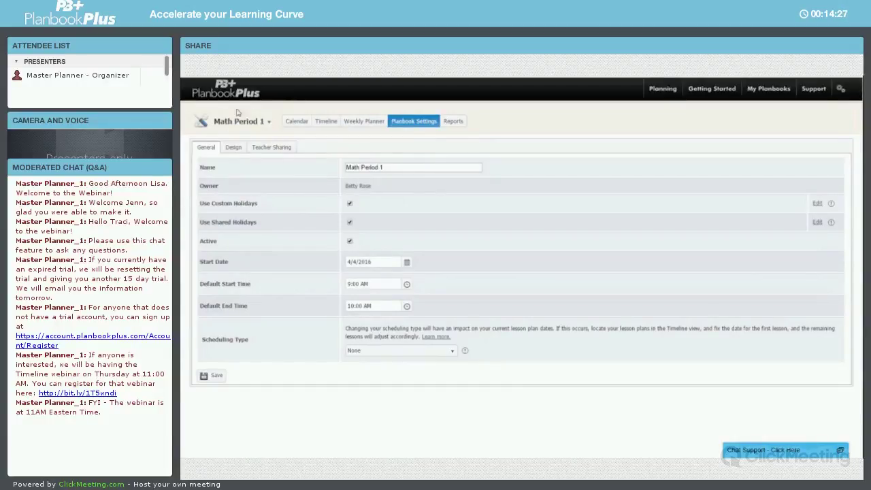
click(392, 167)
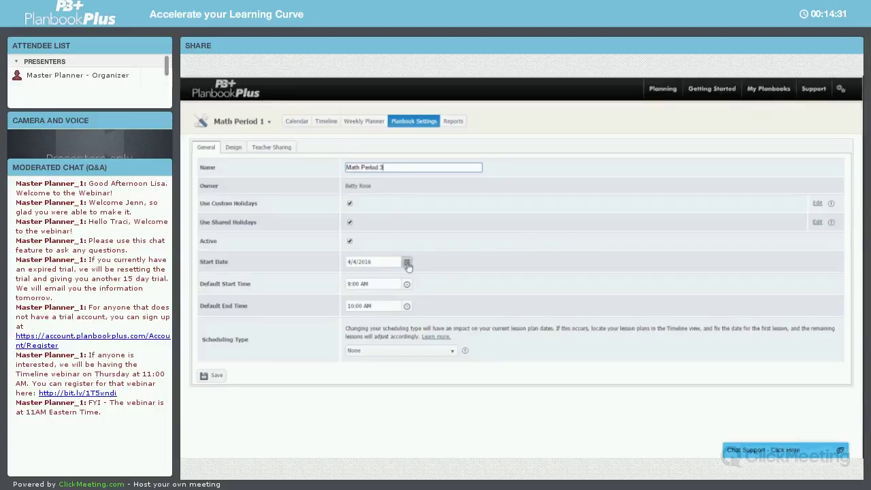
click(407, 262)
click(437, 262)
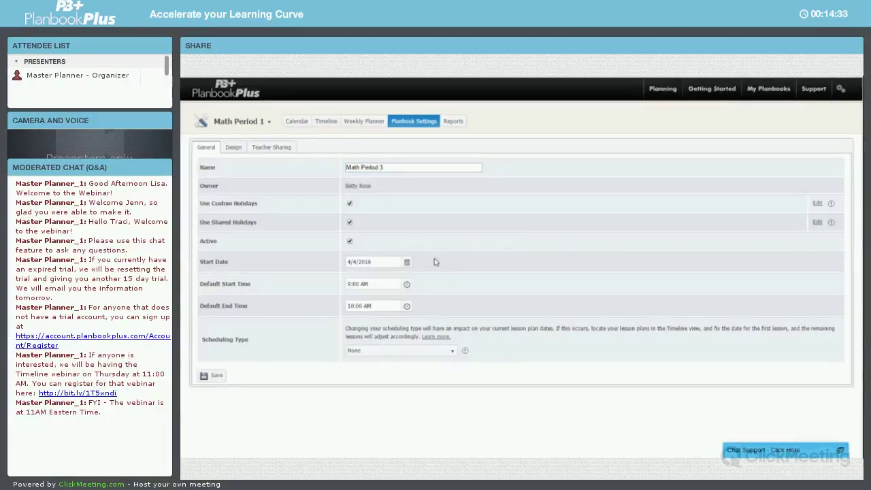
click(407, 285)
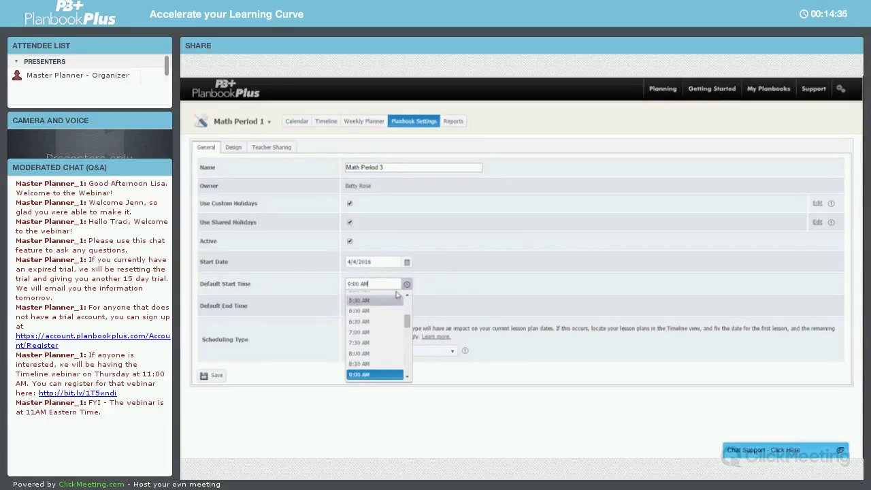
click(408, 285)
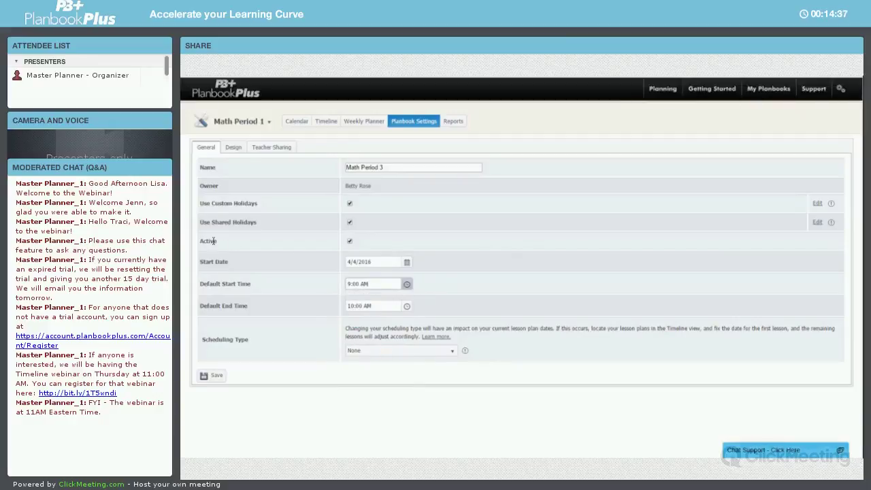
click(350, 242)
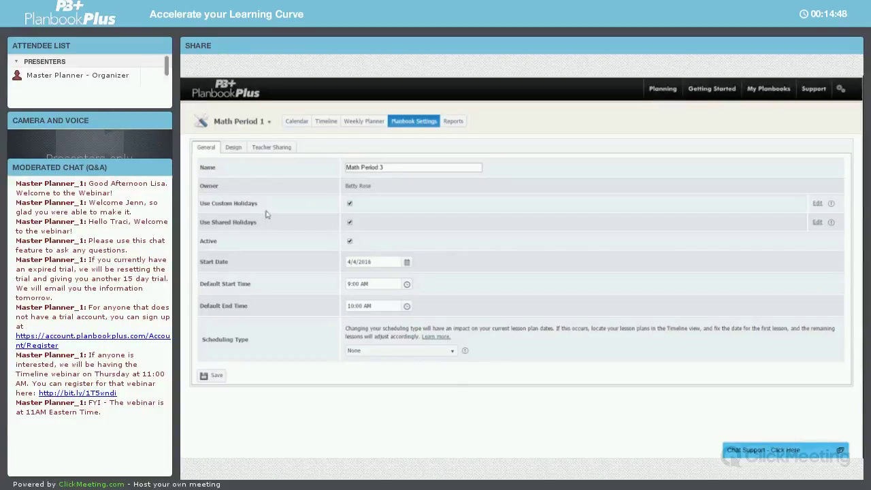
click(832, 203)
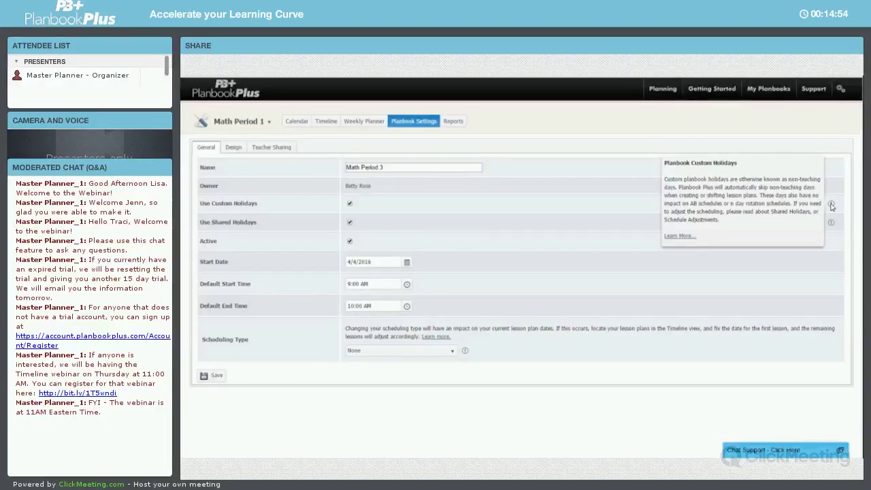
click(832, 224)
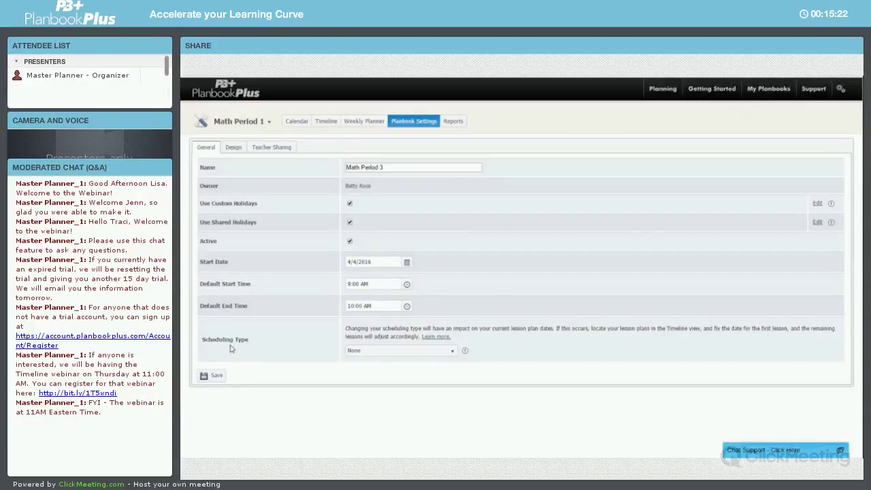
Set Scheduling Type to Custom with rotation 6 and rotation days 2, 4 and 6.
click(456, 354)
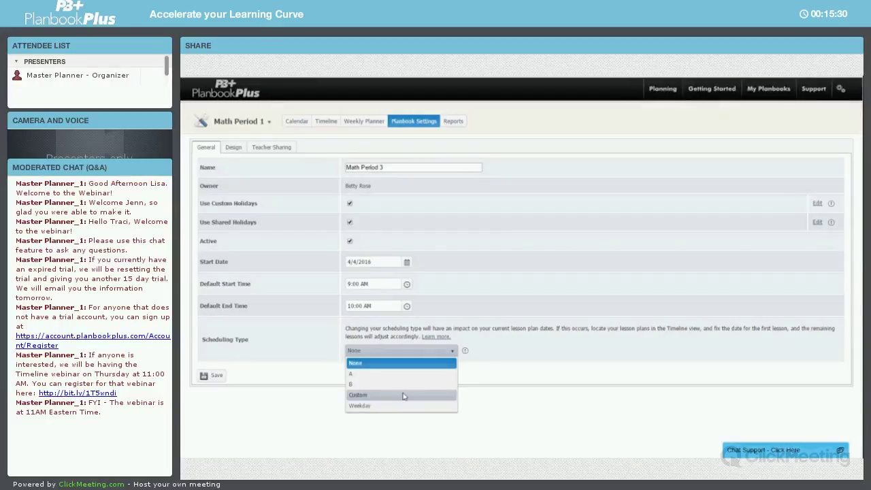
click(404, 395)
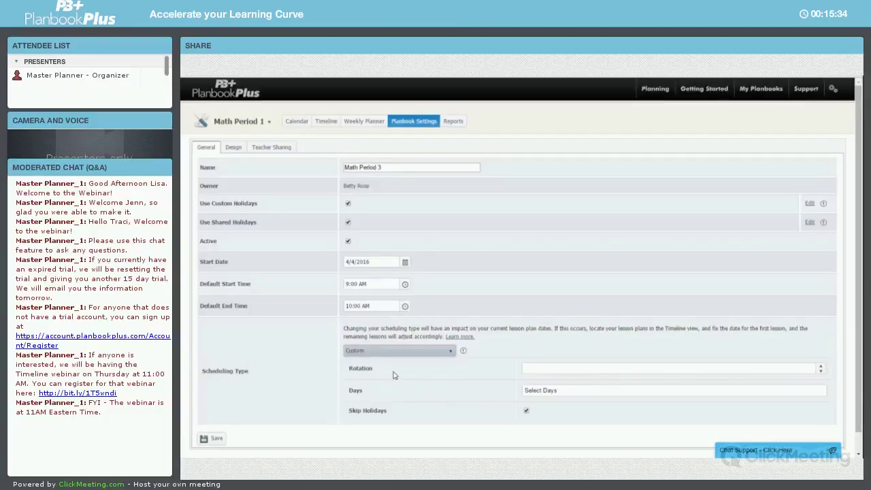
click(531, 369)
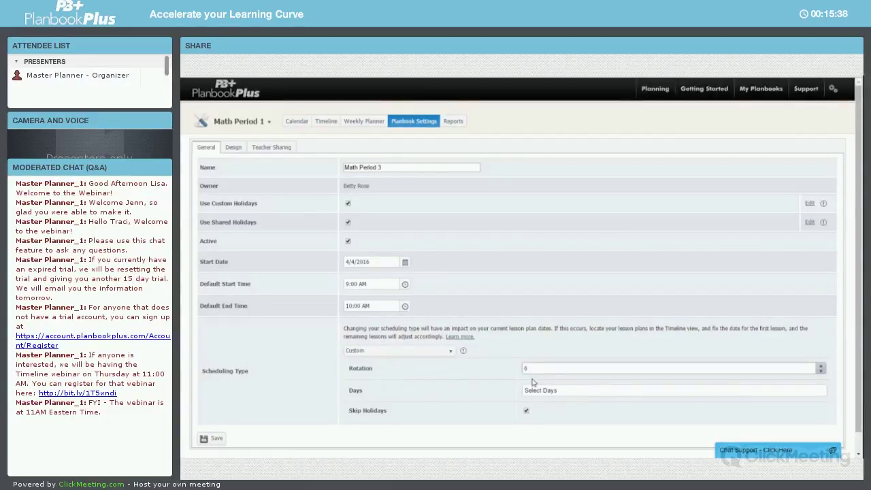
click(538, 390)
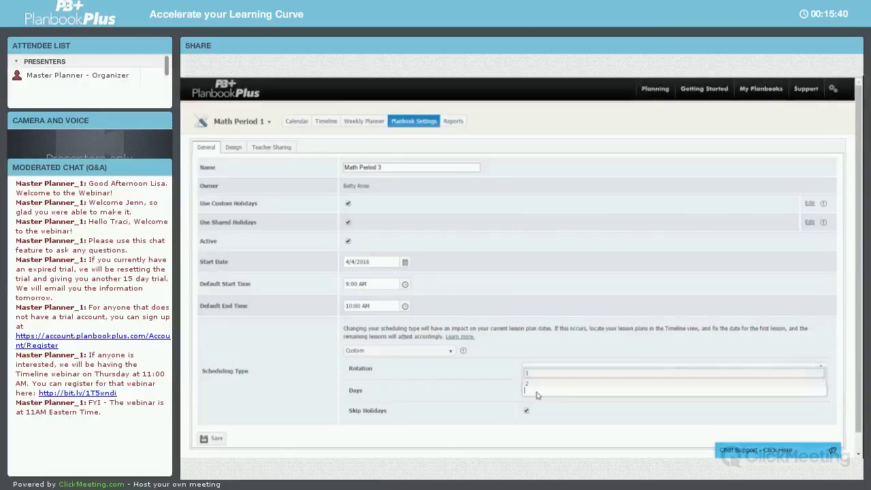
click(535, 334)
click(550, 390)
click(553, 361)
click(557, 391)
click(563, 378)
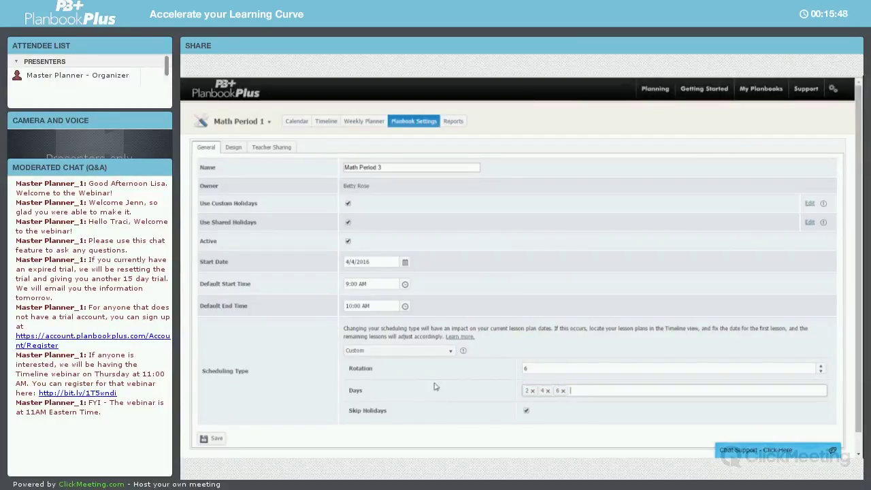
Return Scheduling Type to None and view the planbook's Design fields.
click(396, 352)
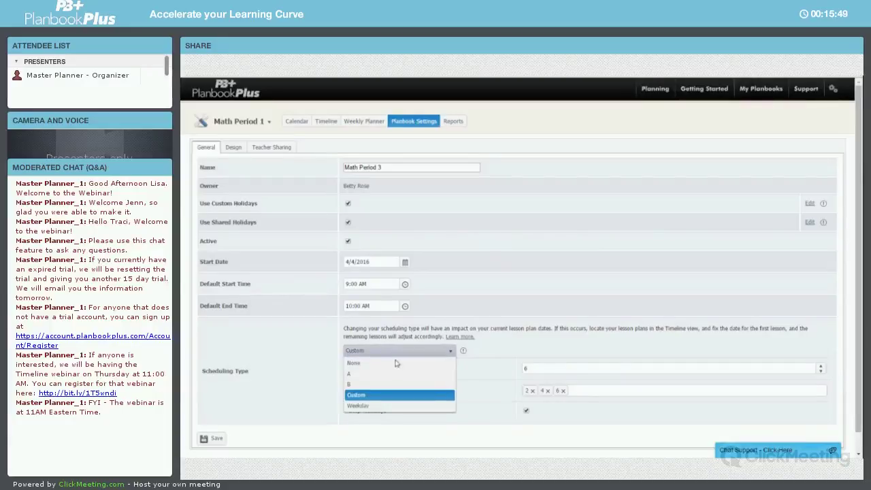
click(381, 363)
click(233, 149)
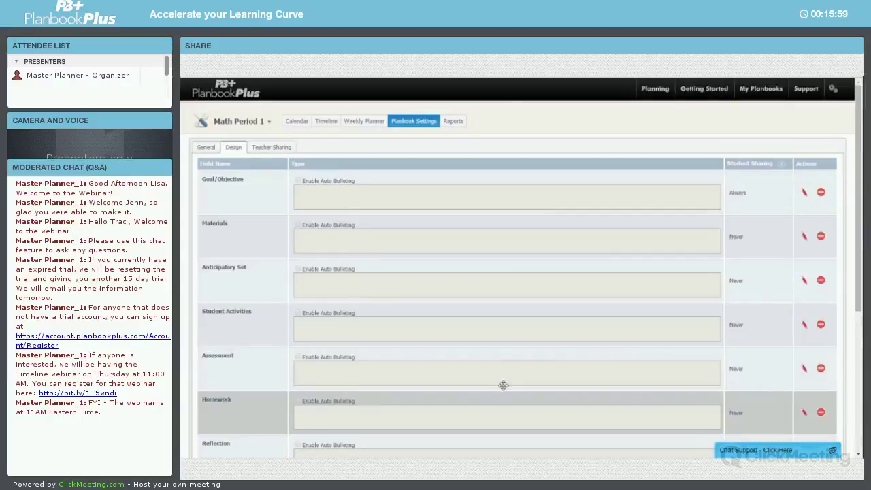
Rename the Goal/Objective design field to 'Objective' and save it.
click(805, 194)
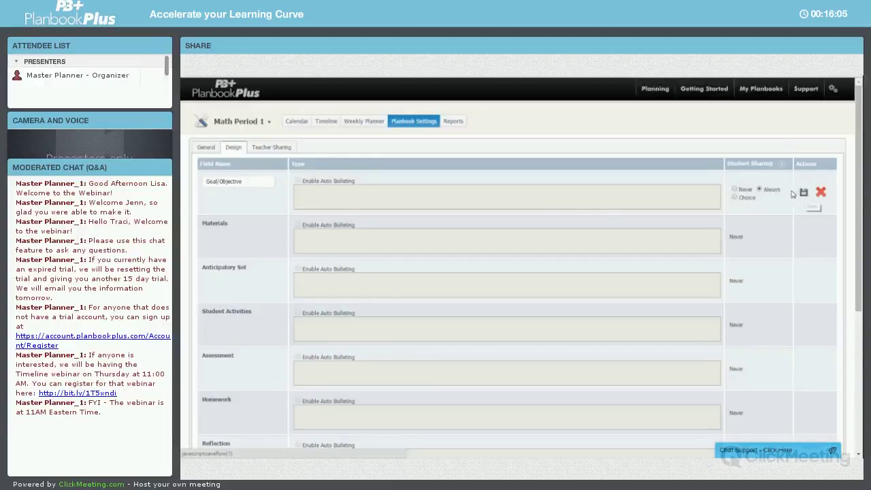
drag(220, 179, 196, 182)
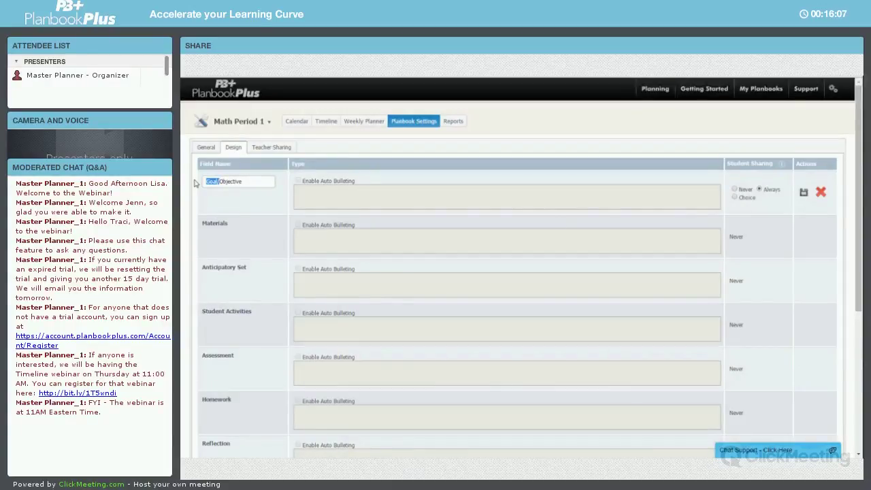
key(BackSpace)
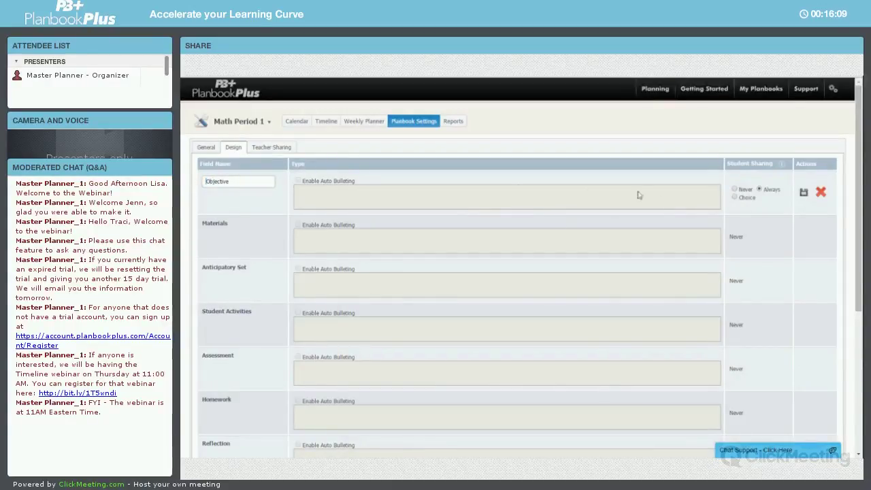
click(734, 189)
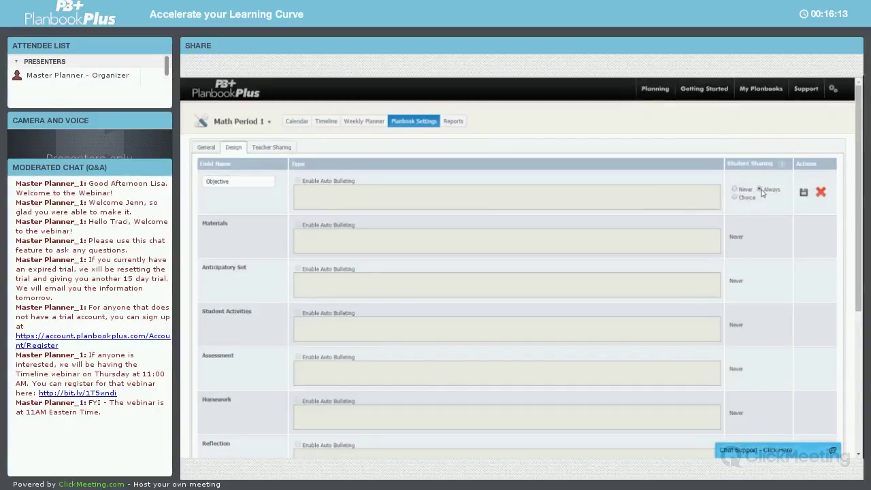
click(804, 195)
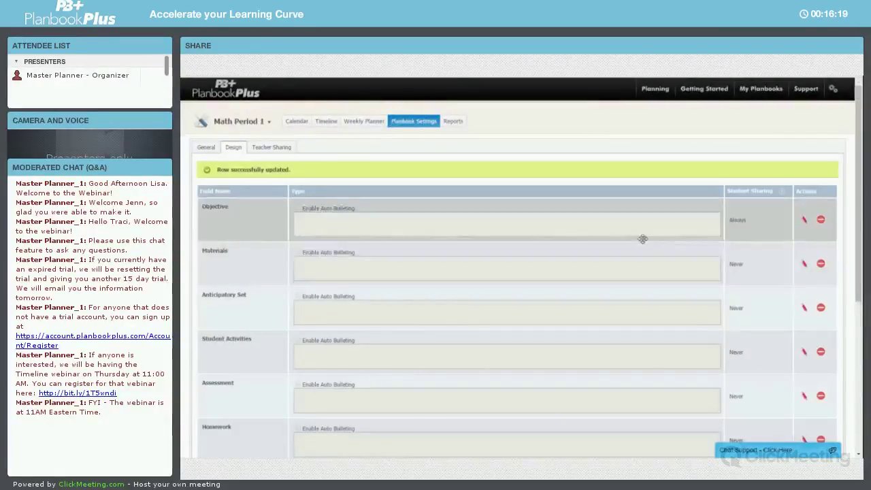
Add a multi-line text design field named 'New Element'.
scroll(633, 239, down, 5)
scroll(633, 239, down, 1)
click(209, 335)
text(New Element)
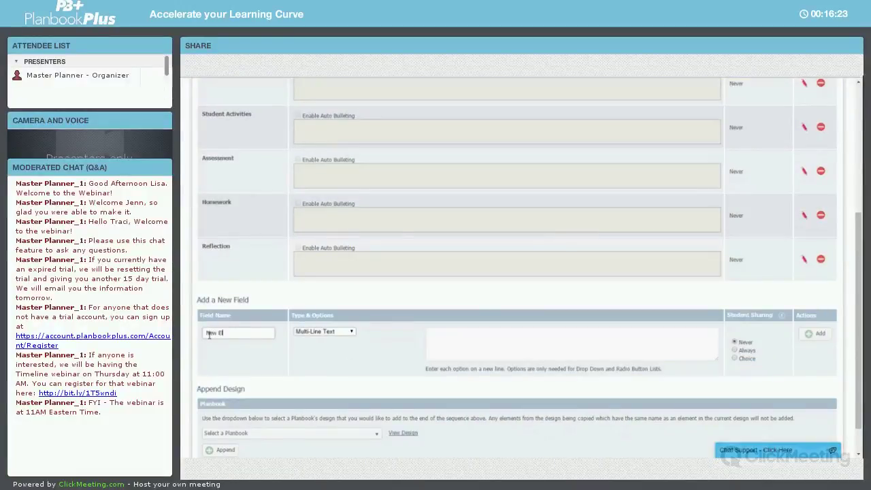
click(336, 332)
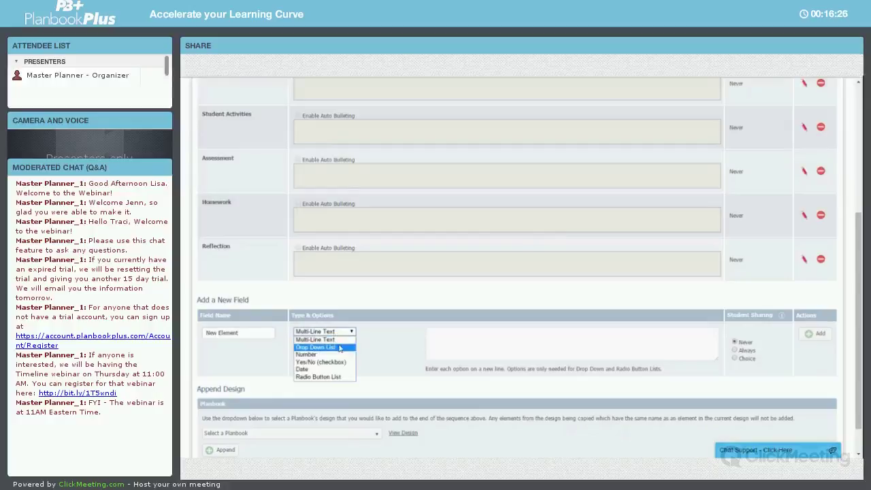
click(815, 335)
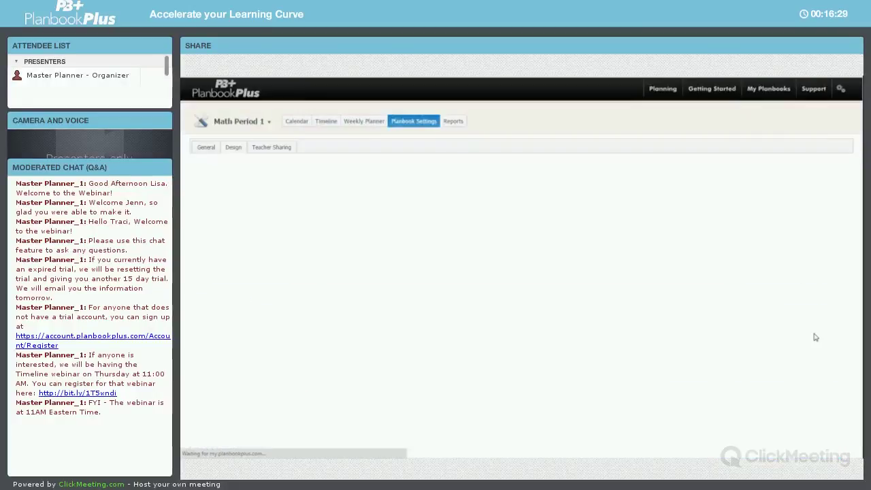
Go to the Teacher Sharing settings for Math Period 1.
scroll(421, 357, down, 5)
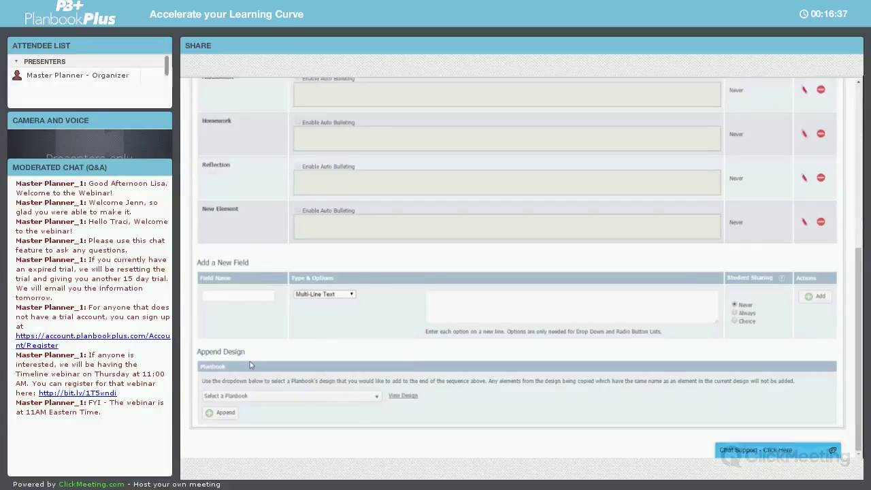
scroll(251, 366, up, 5)
click(284, 148)
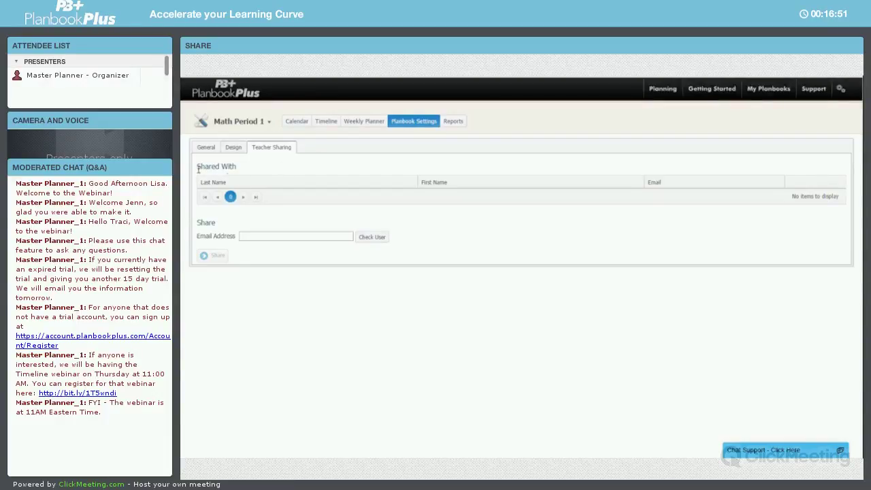
Share Math Period 1 with a teacher after entering and verifying the teacher's e-mail address.
click(242, 181)
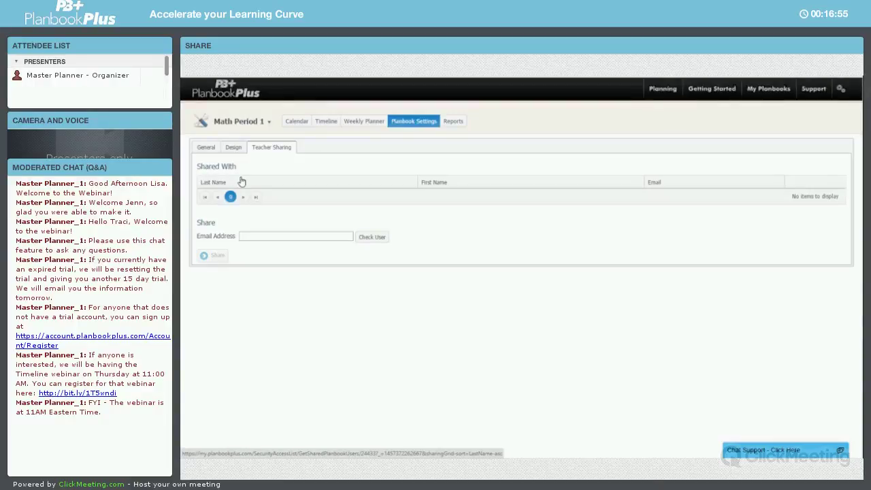
click(254, 237)
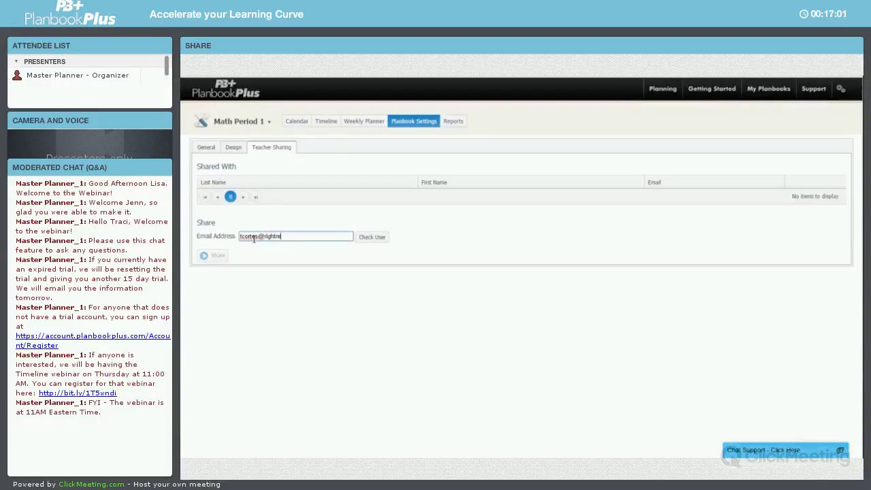
click(366, 239)
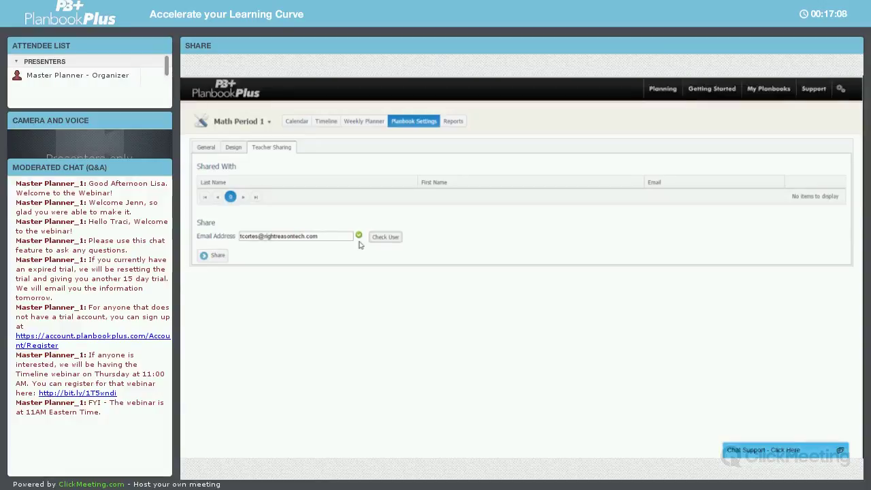
click(226, 261)
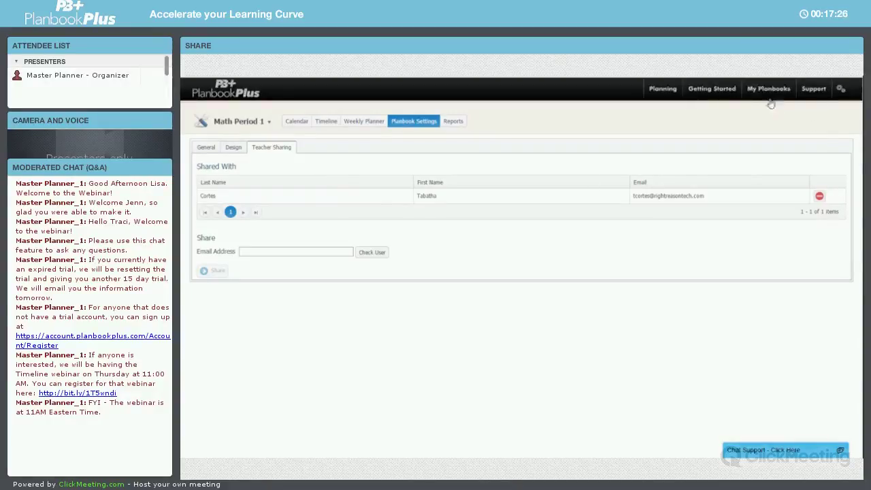
Search for planbooks shared with me, which lists Science Period 4 with View permission.
mouse_move(769, 95)
click(772, 128)
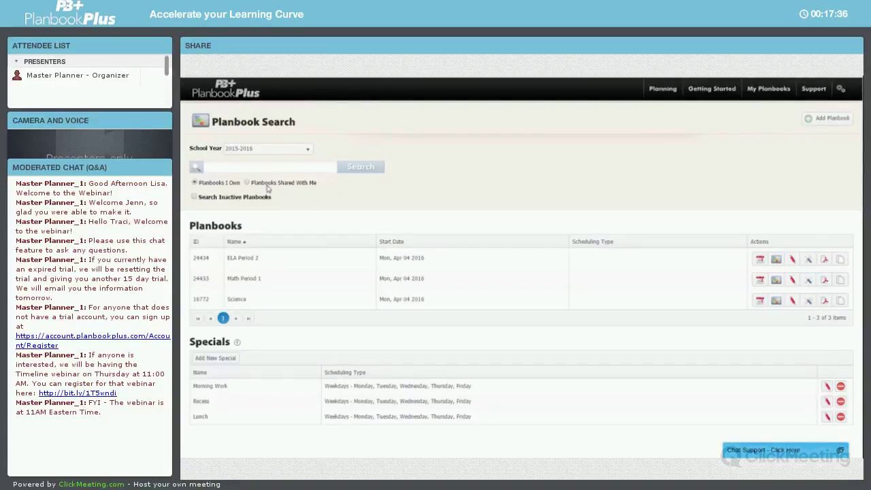
click(267, 185)
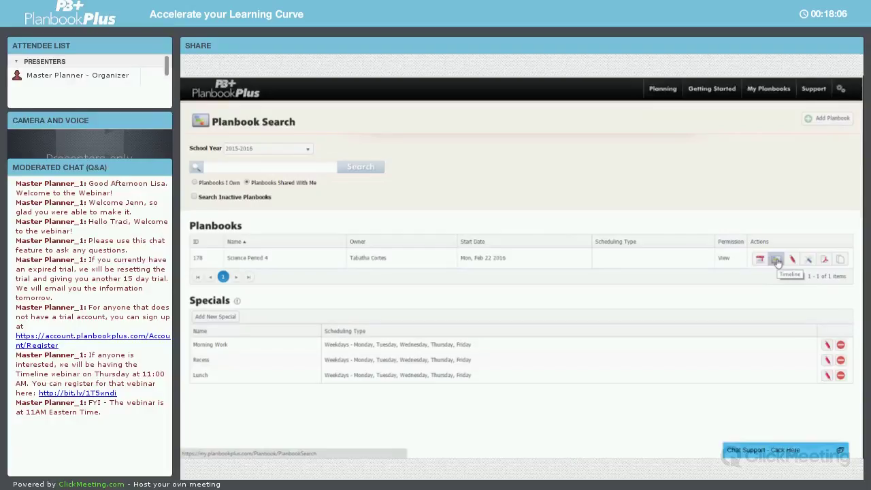
Open Science Period 4's timeline and expand the Volcanoes Unit (04/04–04/09) to reveal Lessons 1–5.
click(777, 262)
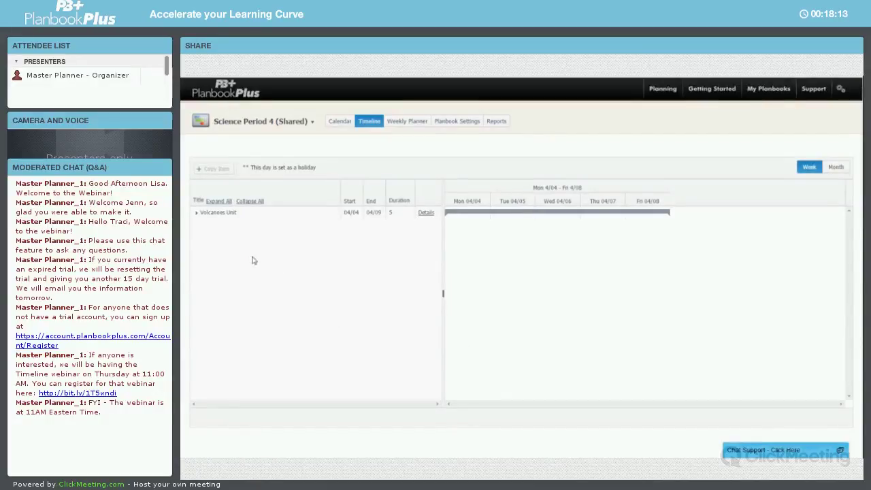
click(198, 213)
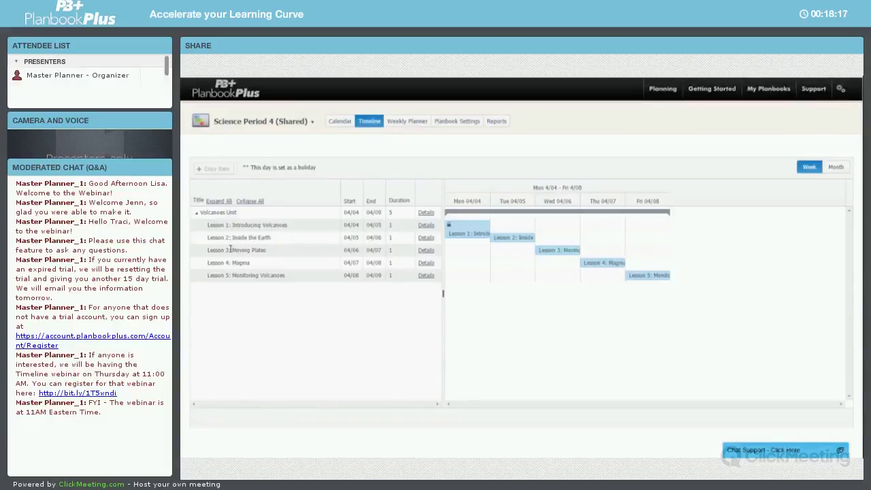
click(226, 213)
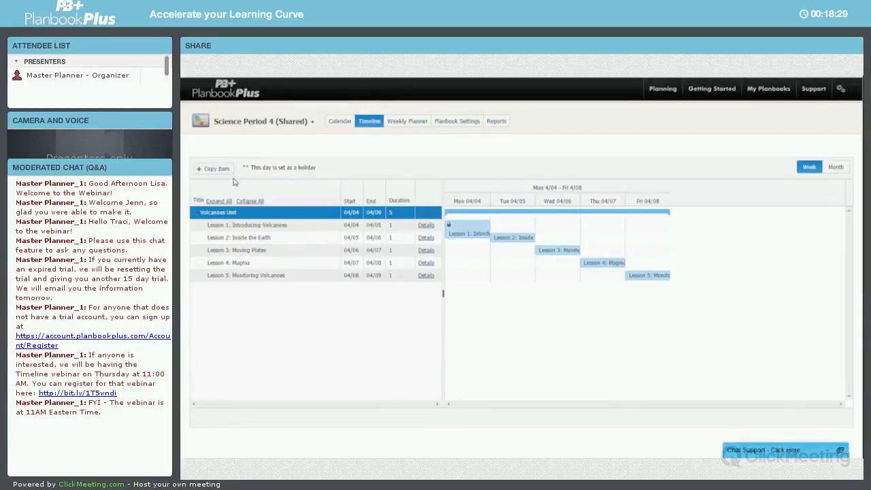
Start copying the Volcanoes Unit, ending with the whole unit and all its lessons selected.
click(226, 171)
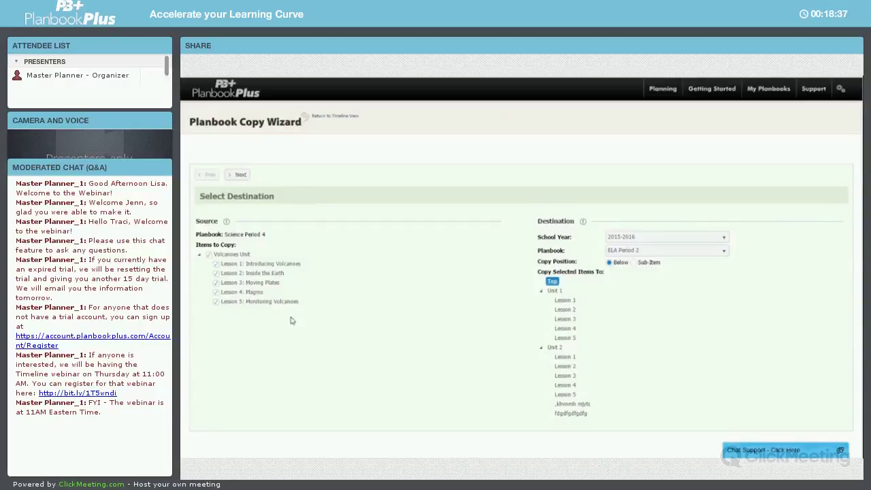
click(208, 255)
click(217, 274)
click(216, 282)
click(216, 292)
click(209, 255)
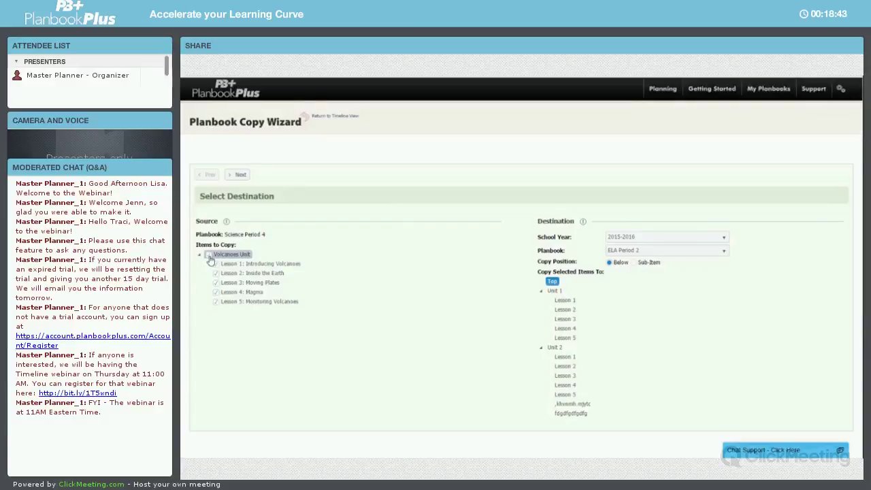
Target the Science planbook, placing the copy after the Rocks and Minerals Unit, and preview it.
click(630, 252)
click(631, 279)
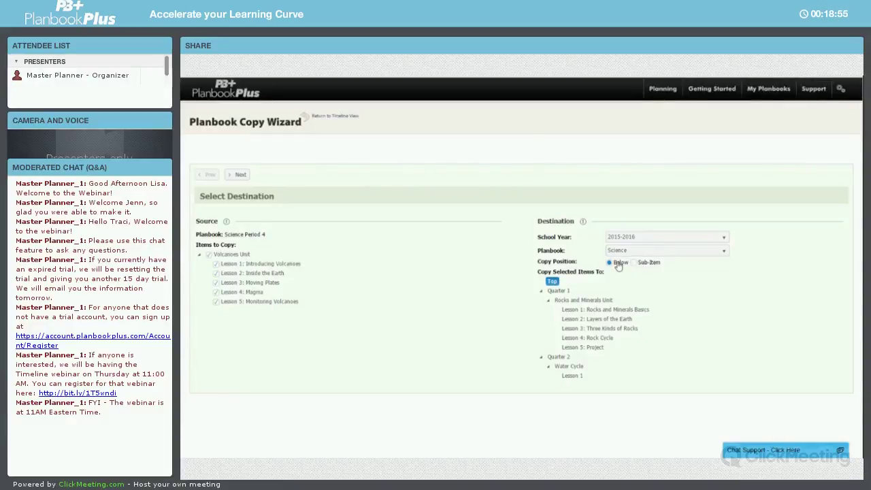
click(607, 302)
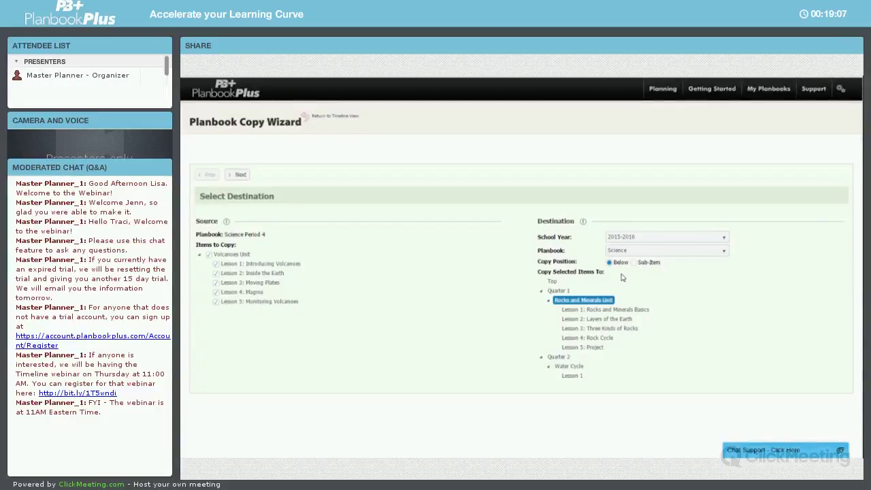
click(237, 175)
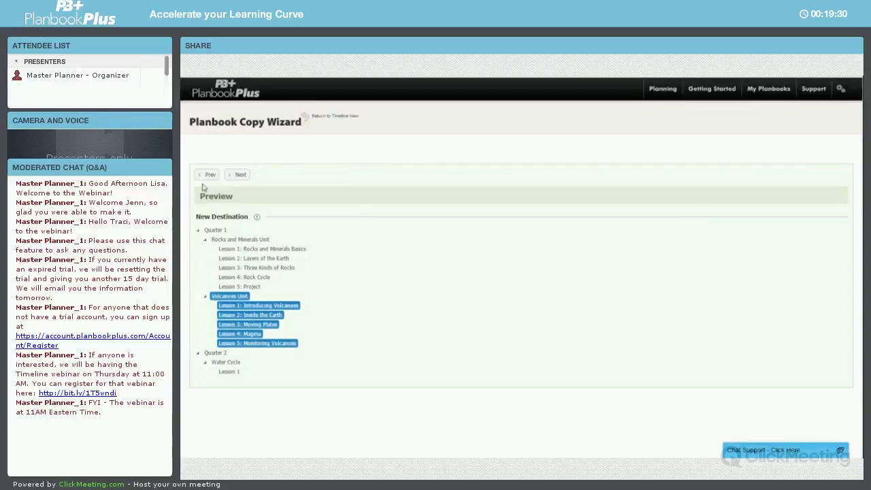
Advance the Copy Wizard to the Map Planbook Design step.
click(242, 176)
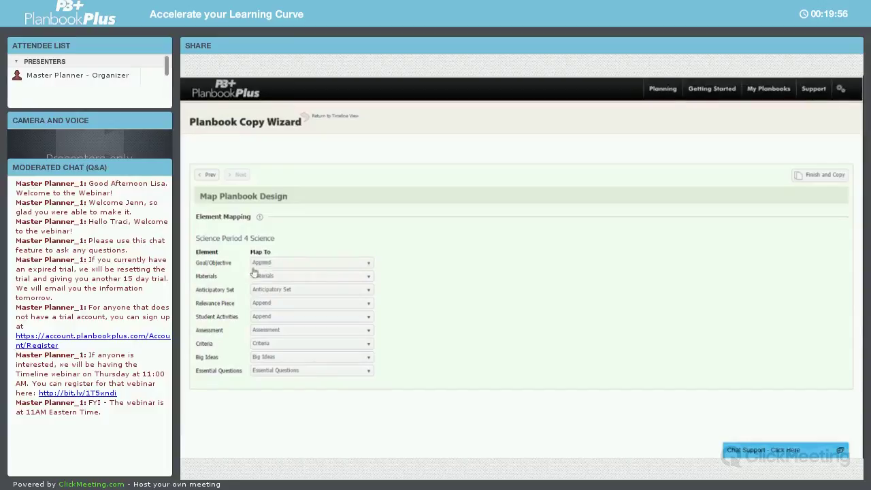
Map Goal/Objective to Objectives, keep Relevance Piece on Append, set Student Activities to Ignore, then copy.
click(368, 263)
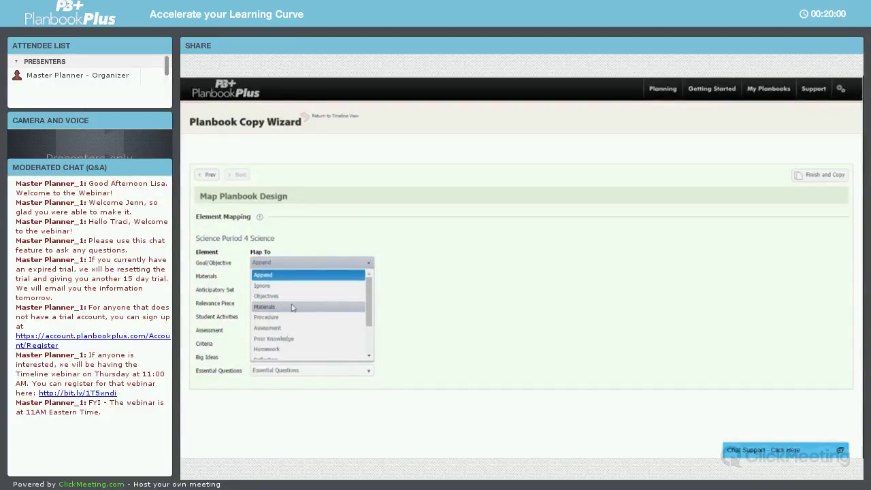
click(290, 299)
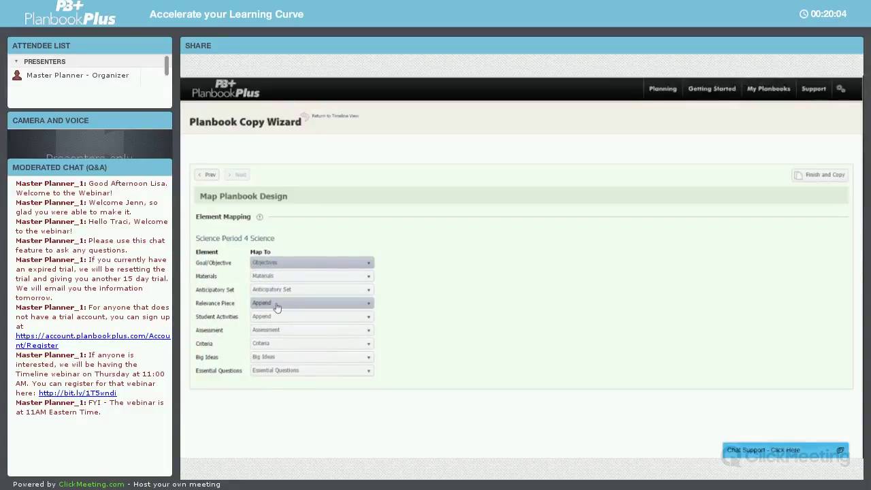
click(285, 307)
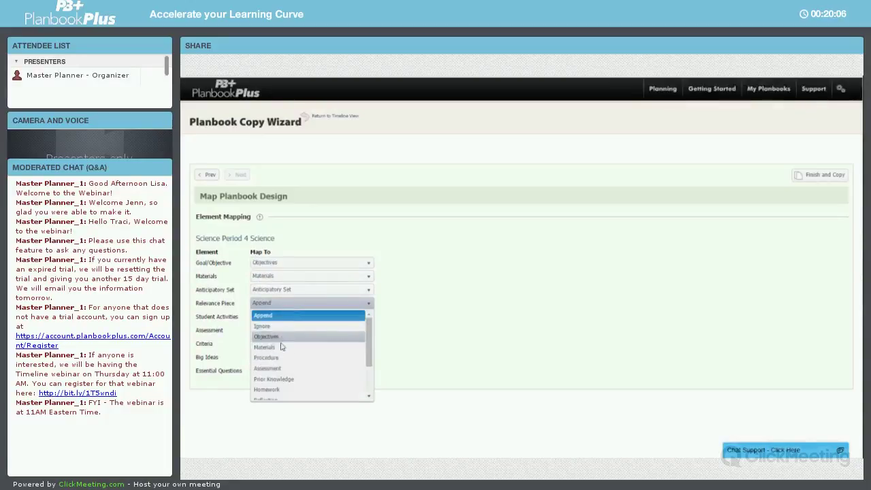
click(286, 315)
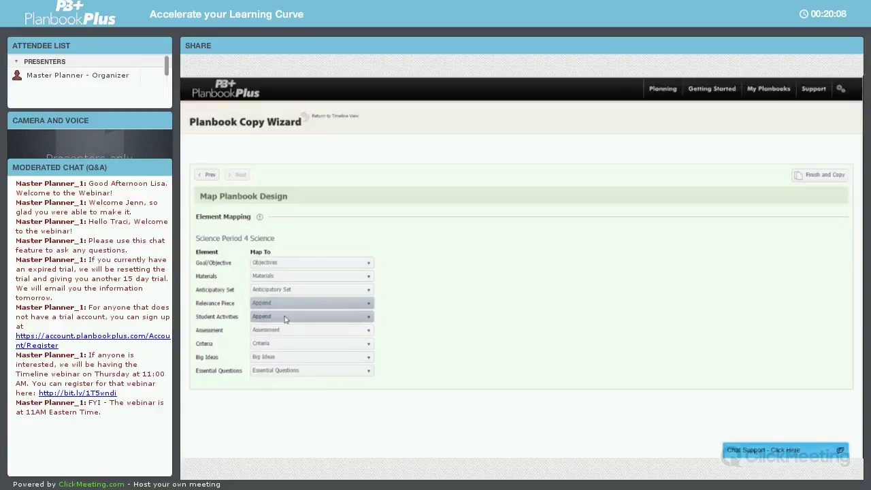
click(274, 319)
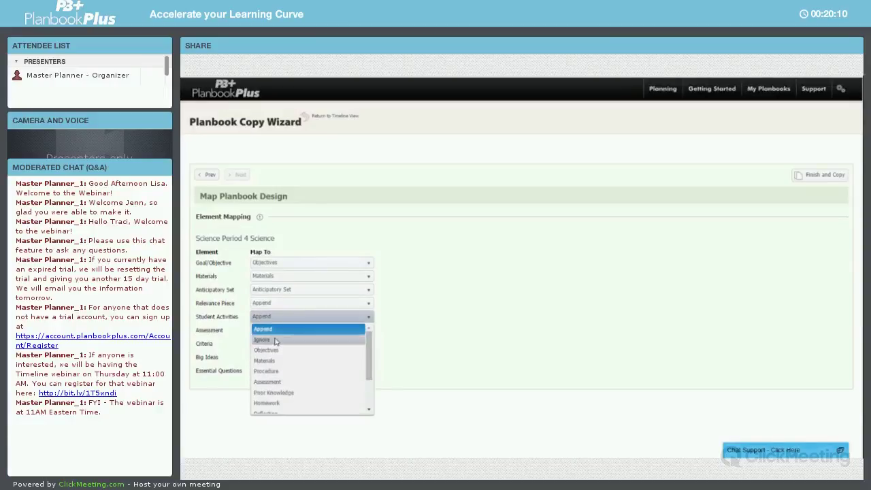
click(275, 341)
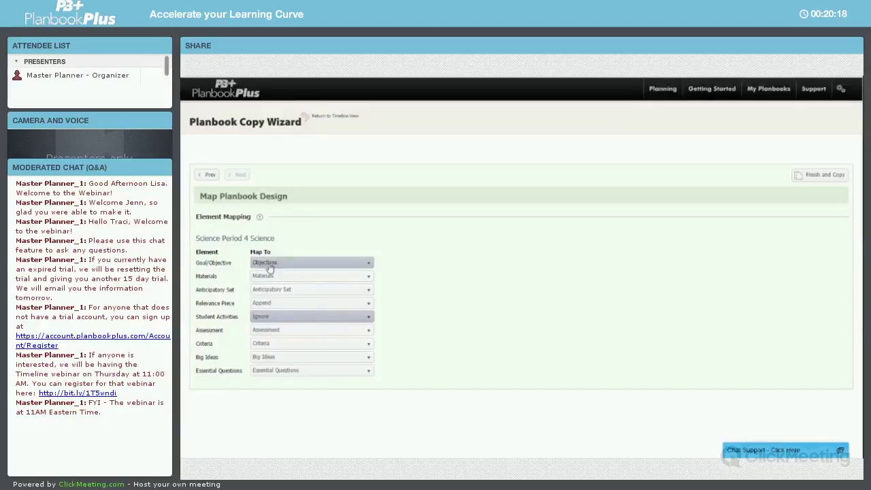
click(289, 264)
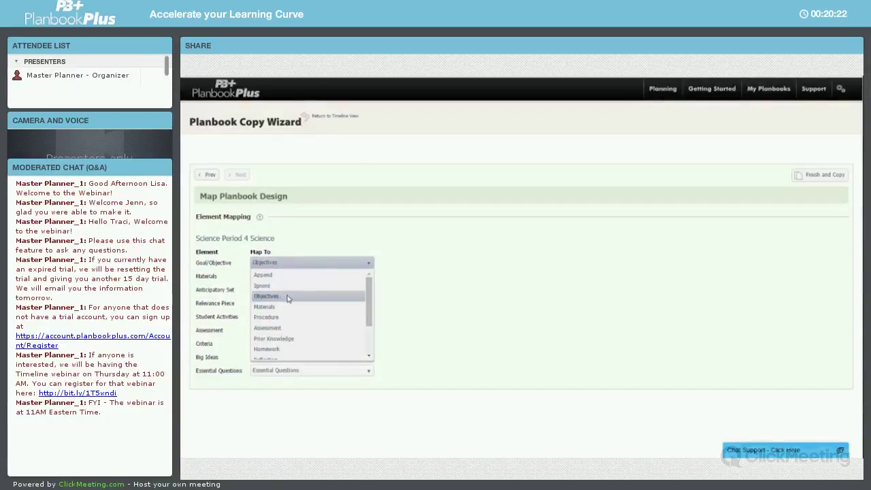
click(287, 298)
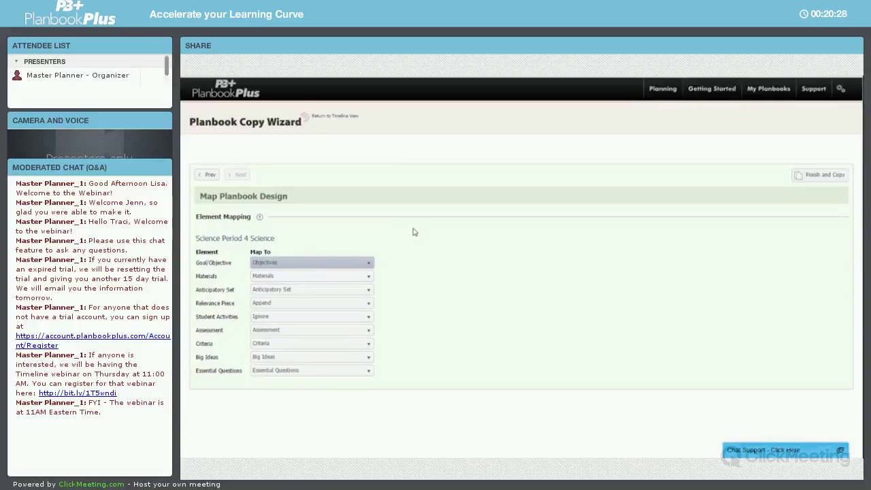
click(823, 179)
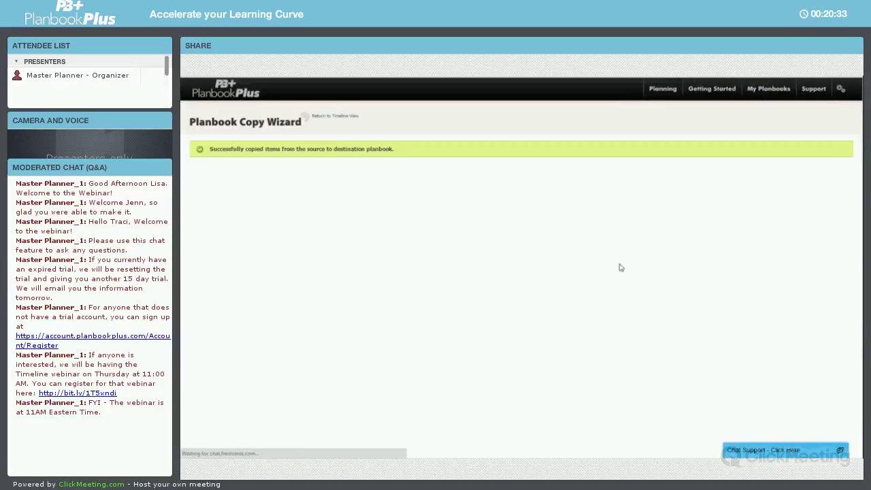
Return to the timeline and switch to the Science planbook's April 04–08 week.
click(327, 119)
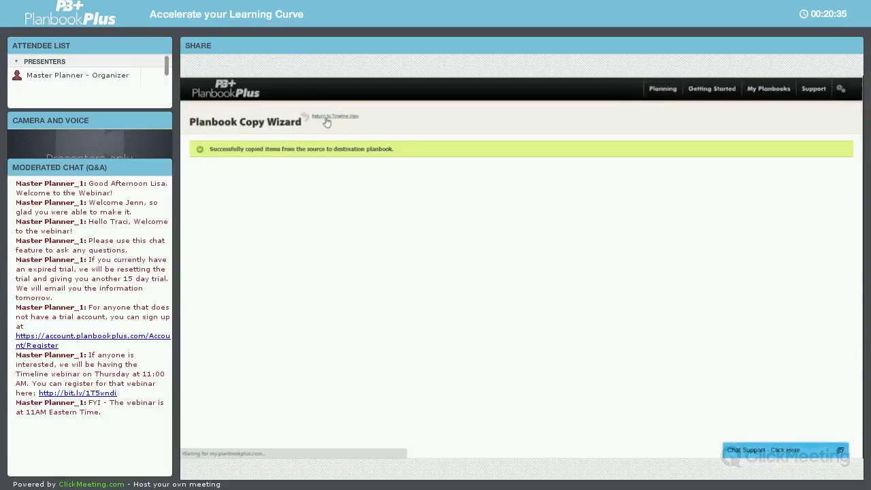
click(246, 121)
click(244, 155)
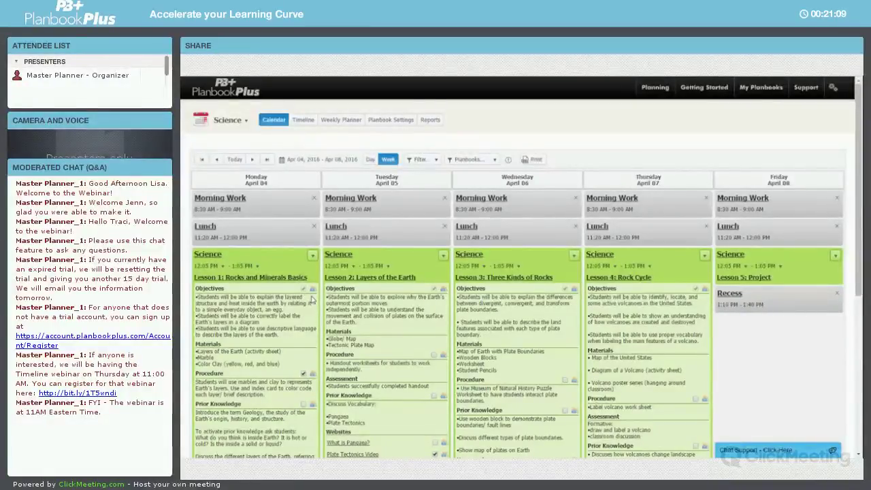
scroll(312, 300, down, 3)
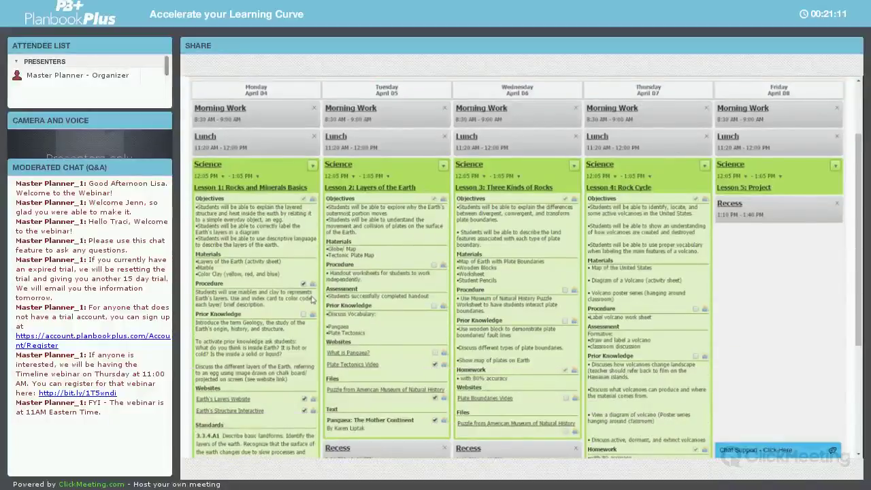
scroll(312, 300, down, 1)
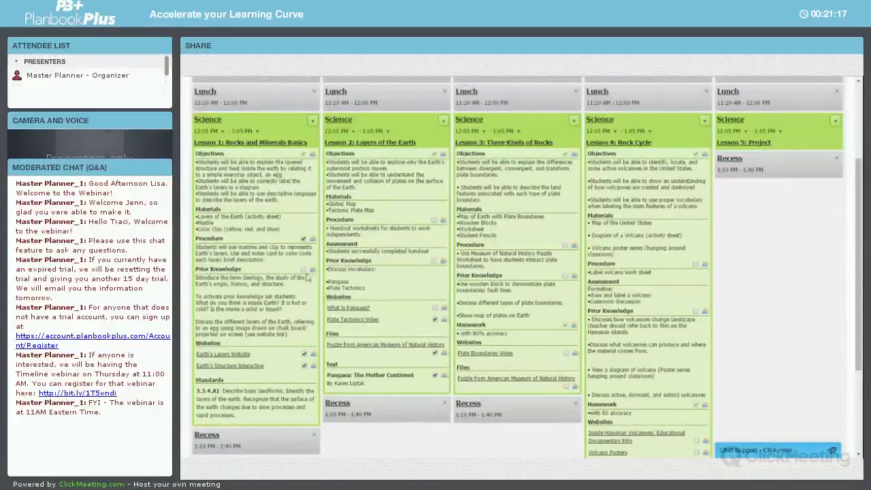
click(303, 271)
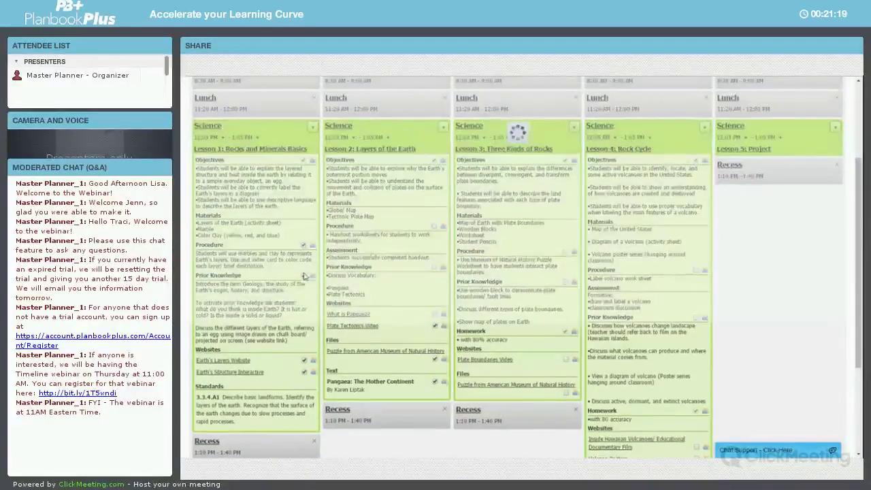
click(304, 276)
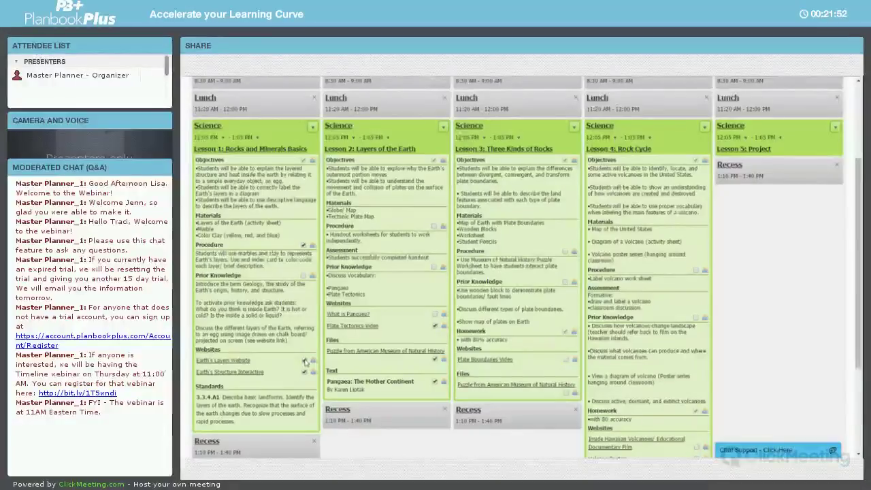
click(305, 373)
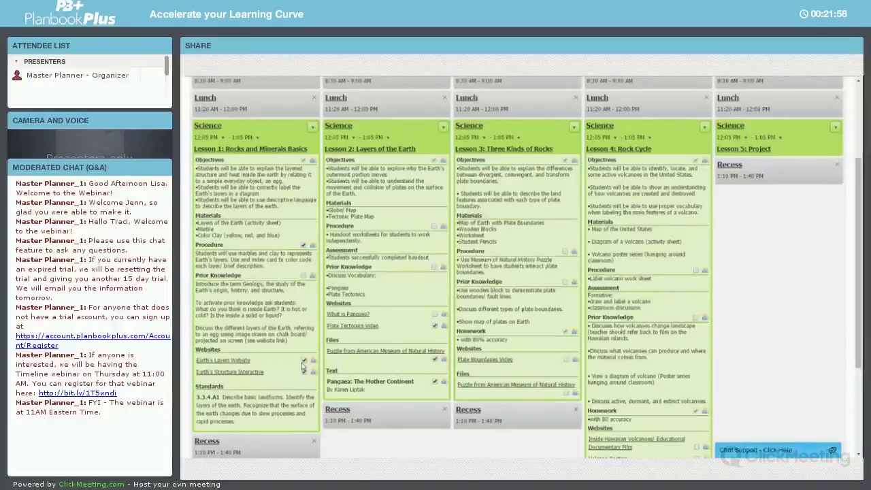
scroll(783, 116, up, 3)
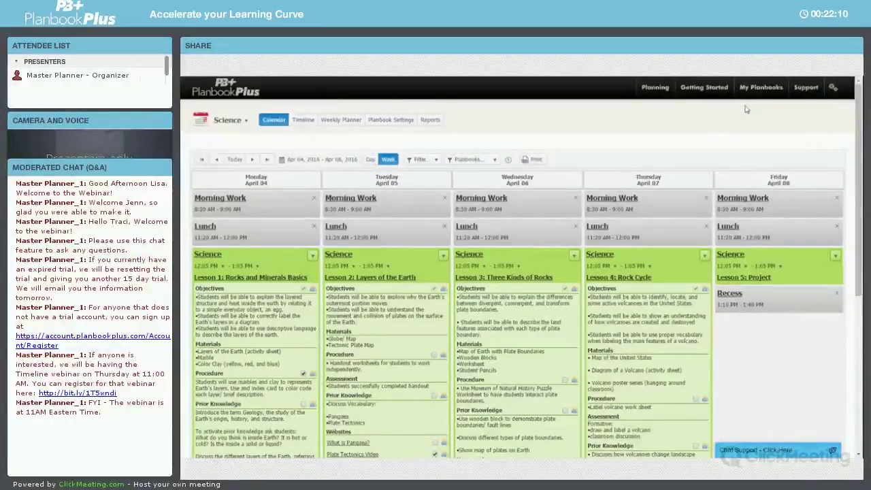
Go to My Planbooks > Student Sharing and name a new link 'Science Class'.
click(750, 100)
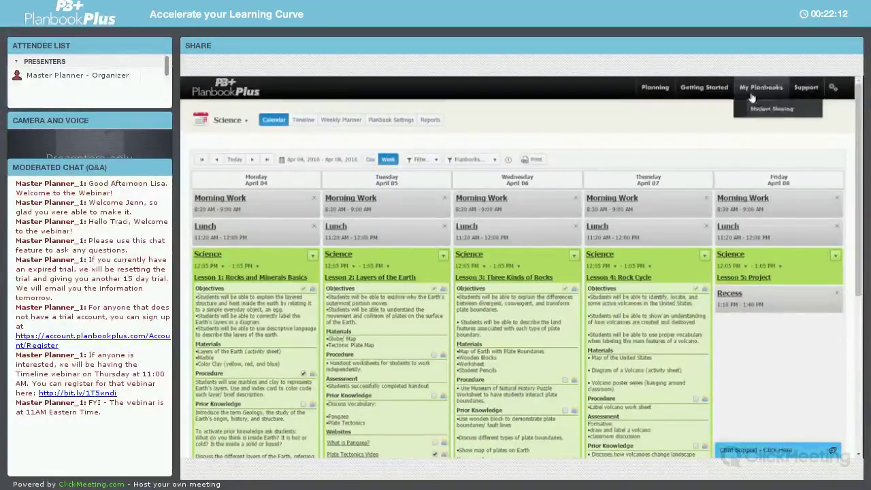
click(760, 135)
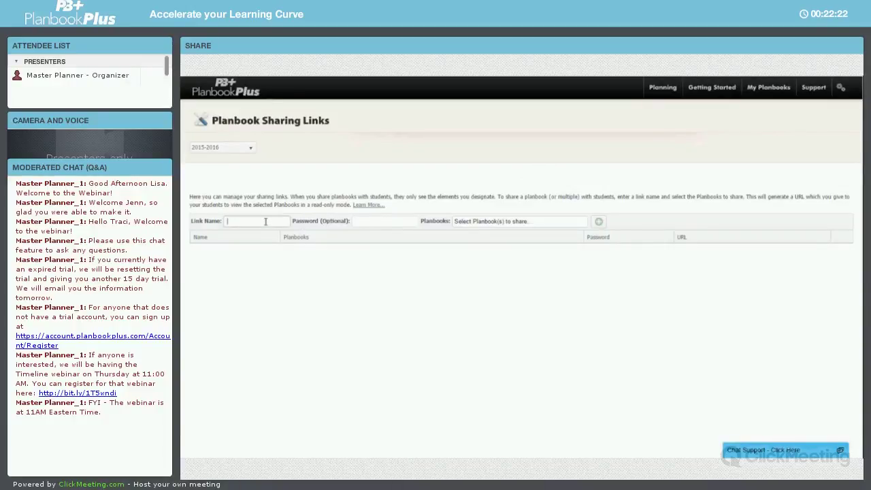
click(266, 221)
text(Science Class)
click(357, 221)
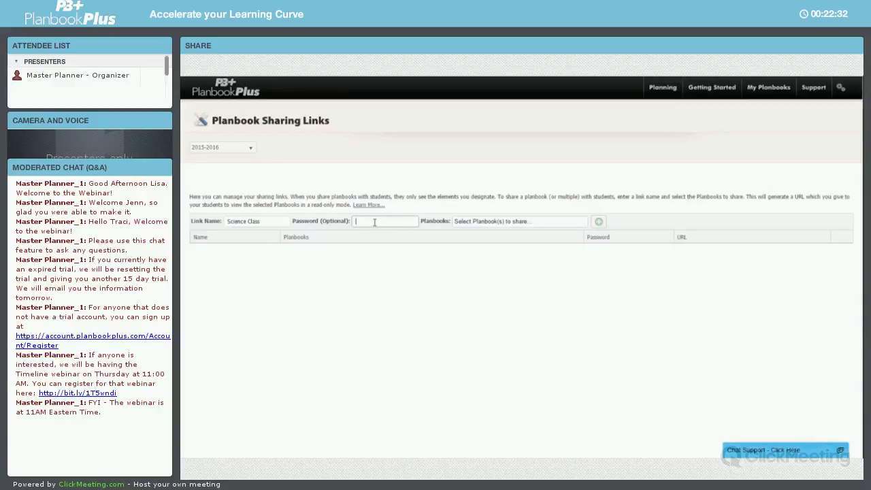
Share Science and Math Period 1 through the link, create it, select its URL and preview.
click(480, 221)
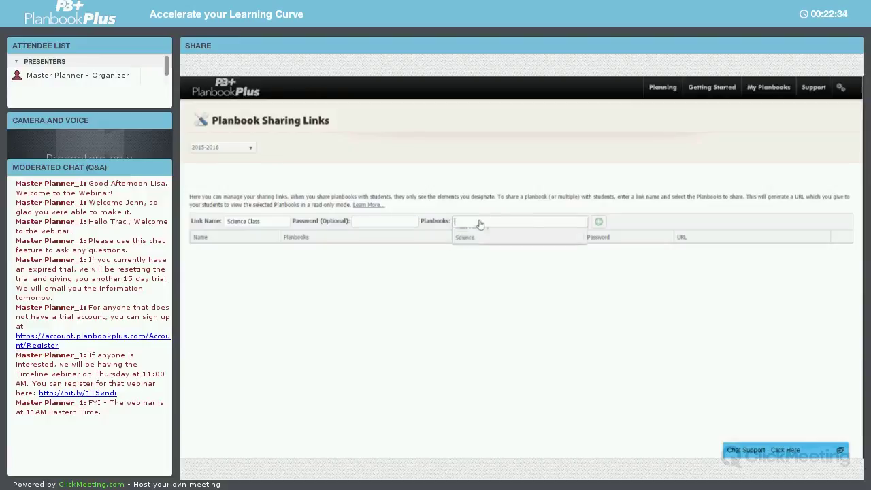
click(473, 242)
click(488, 222)
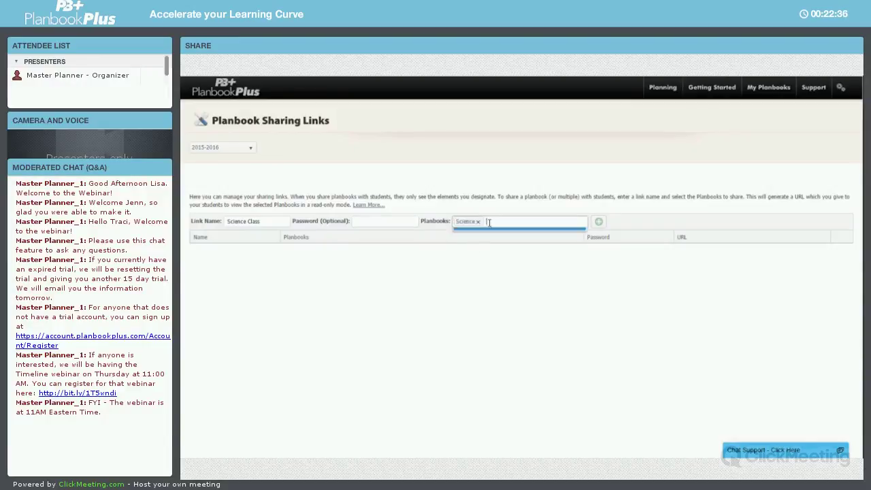
click(490, 245)
click(596, 221)
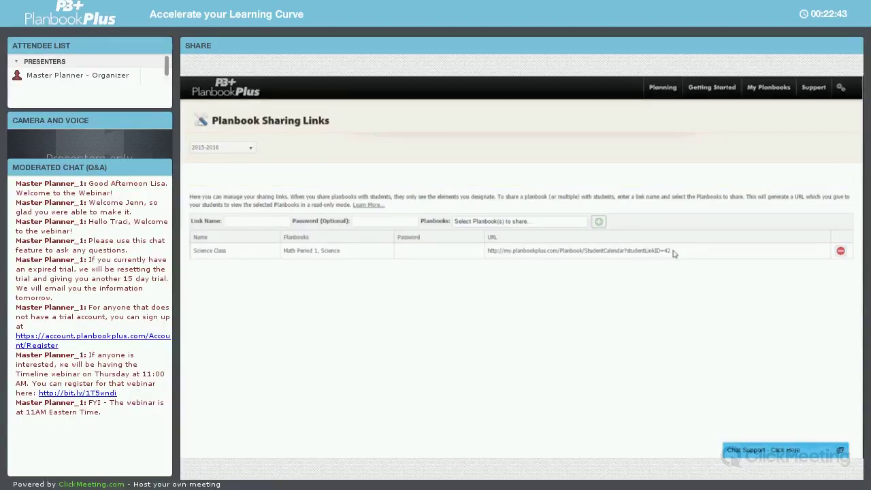
drag(672, 252, 486, 252)
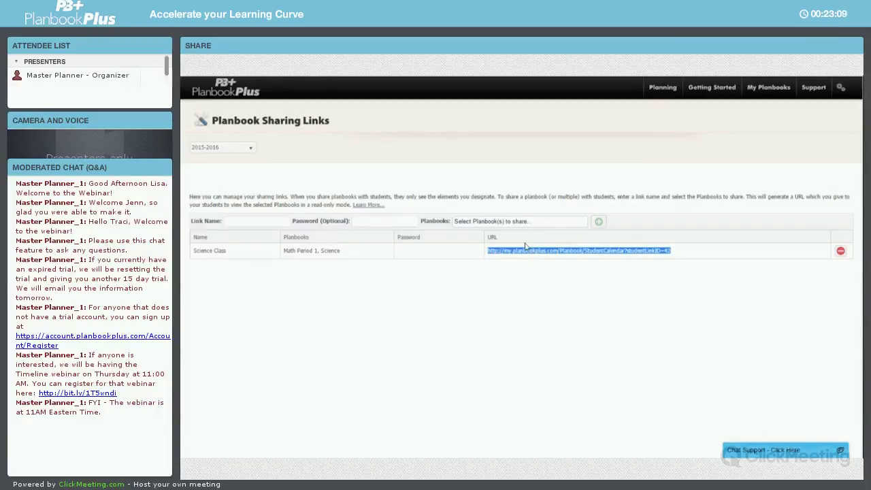
key(ctrl+Tab)
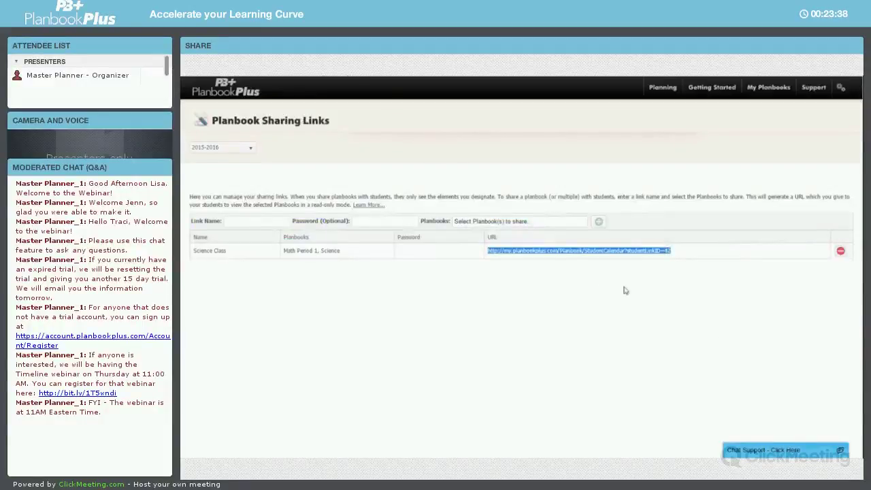
click(829, 288)
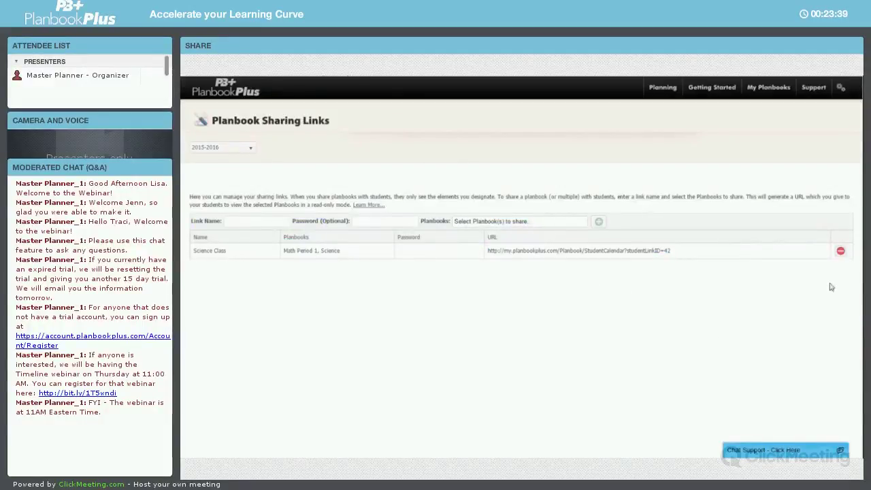